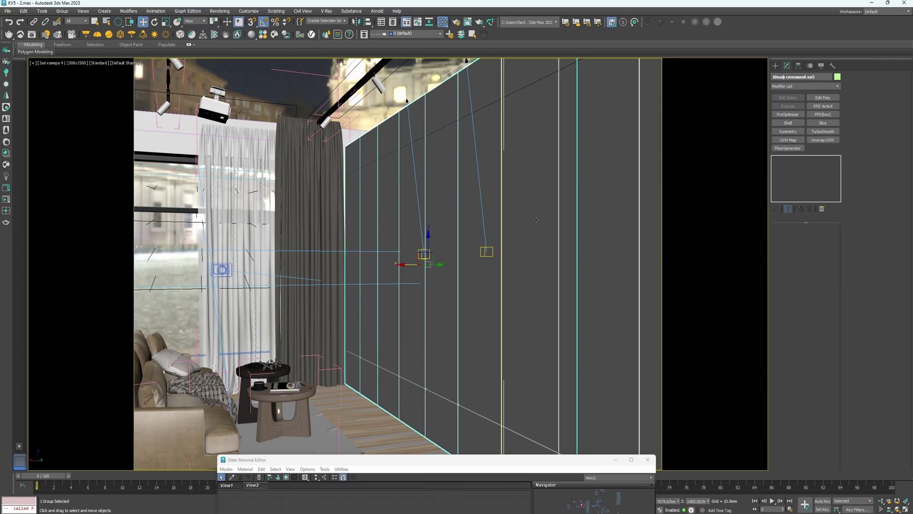
Create a standard Target Spot light in the Top view, from beside the sofa across the coffee tables to the wardrobe front
left_click(775, 66)
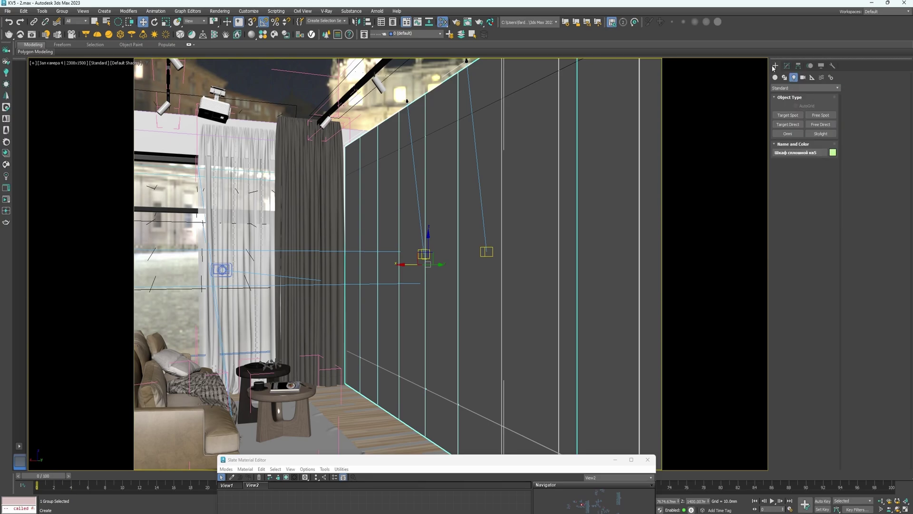
left_click(787, 88)
left_click(785, 88)
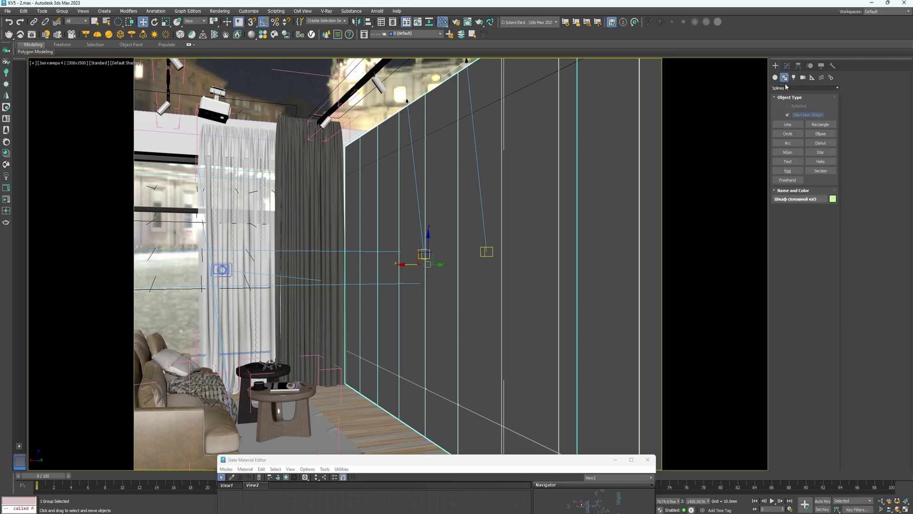
left_click(778, 88)
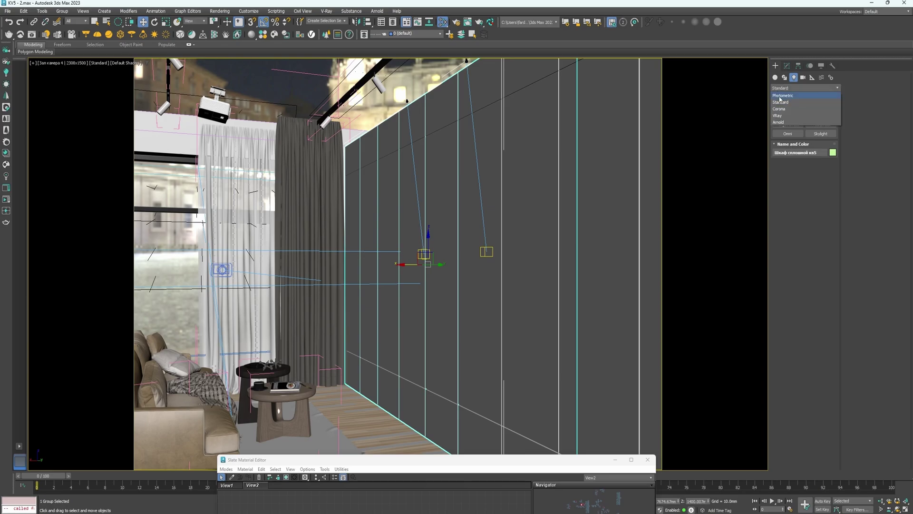
left_click(780, 100)
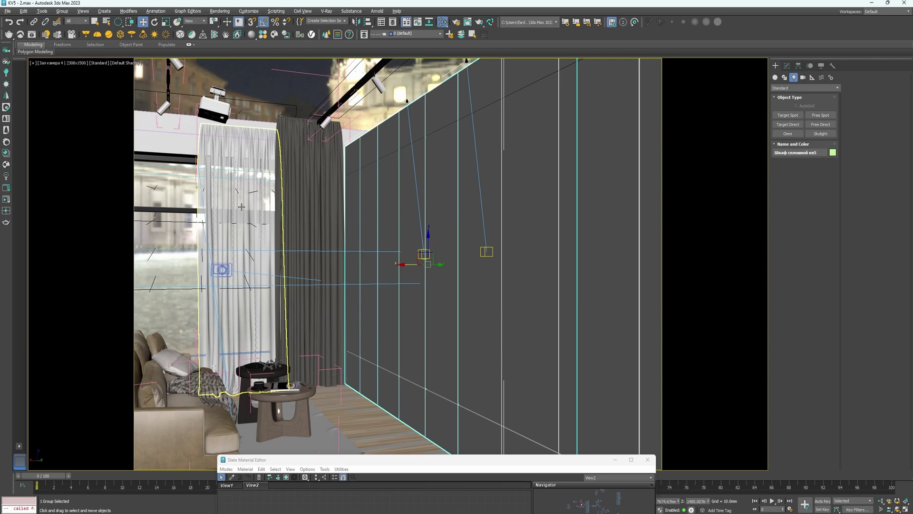
key("alt+w")
key("alt+w")
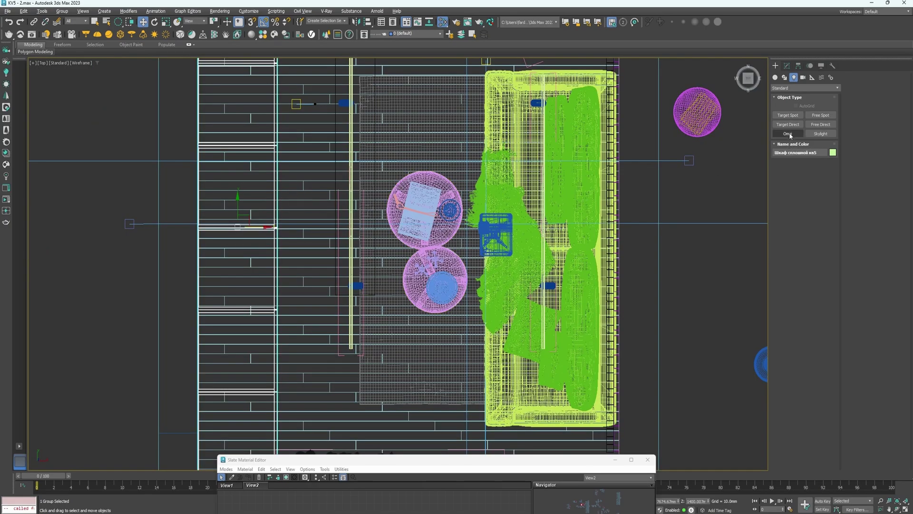
left_click(787, 115)
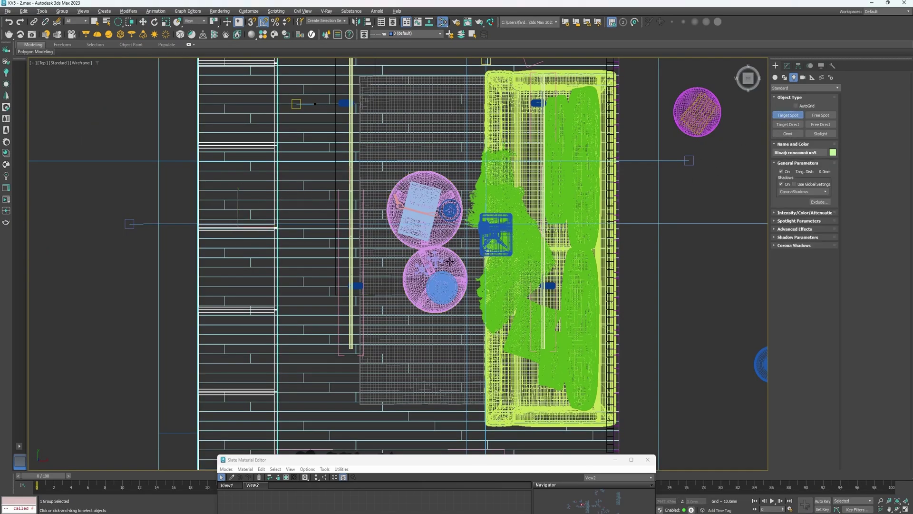
left_click_drag(476, 257, 279, 257)
right_click(314, 243)
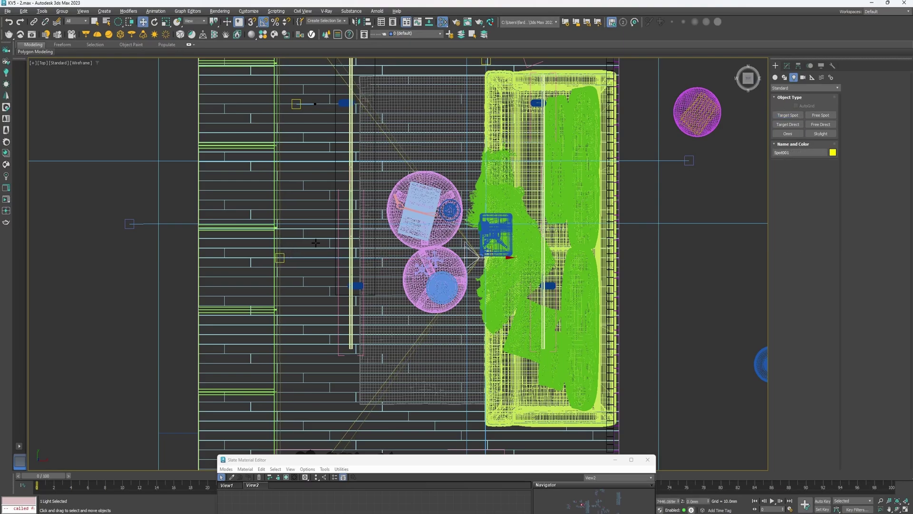
Select the spot light together with its target and raise both from the floor to about mid-height of the wardrobe in the camera view
scroll(284, 263, "up", 2)
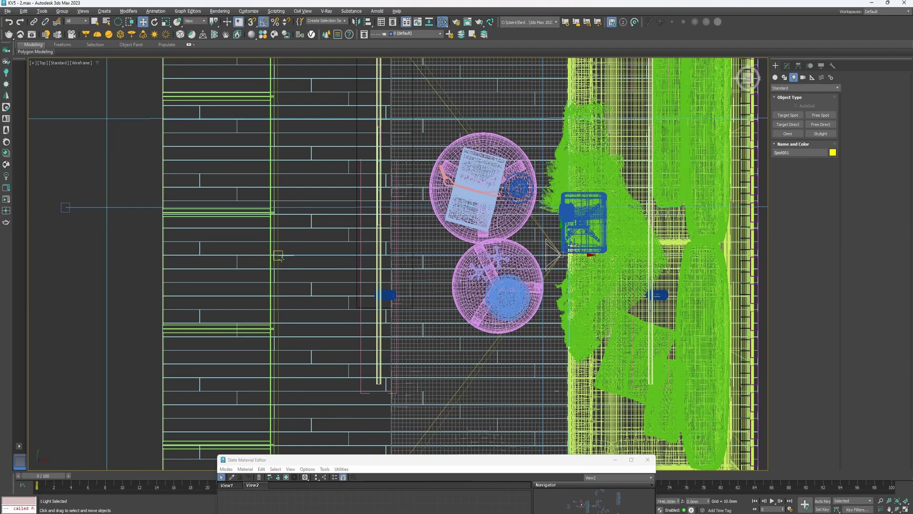
right_click(281, 259)
left_click(274, 269)
scroll(287, 261, "up", 3)
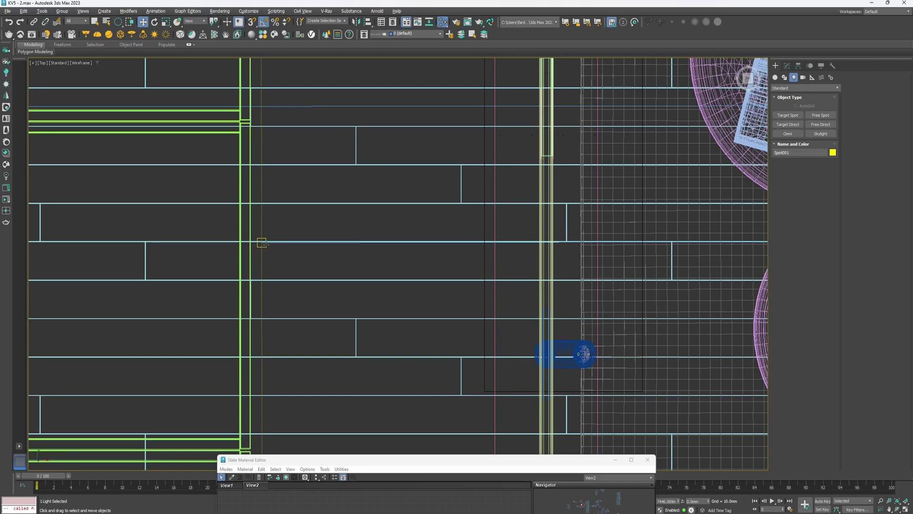
left_click(266, 244)
scroll(307, 252, "down", 6)
key("alt+w")
right_click(526, 368)
key("alt+w")
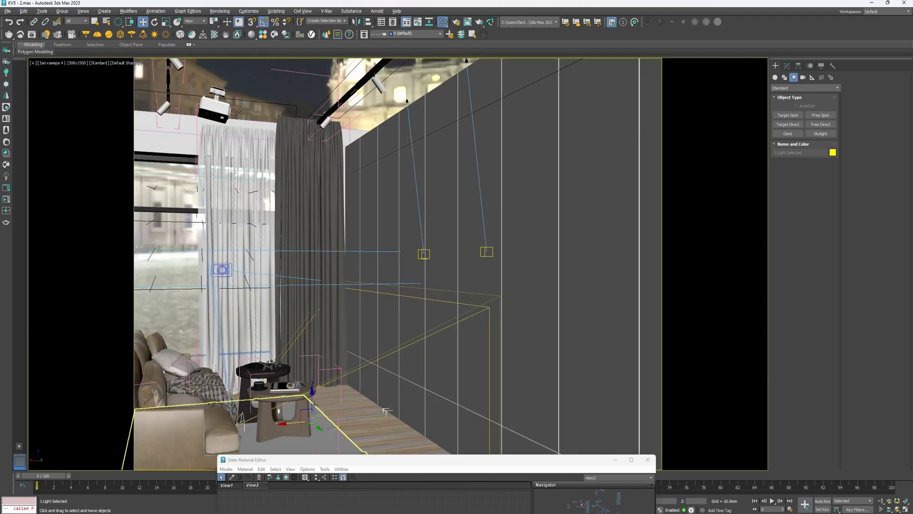
left_click_drag(314, 404, 338, 236)
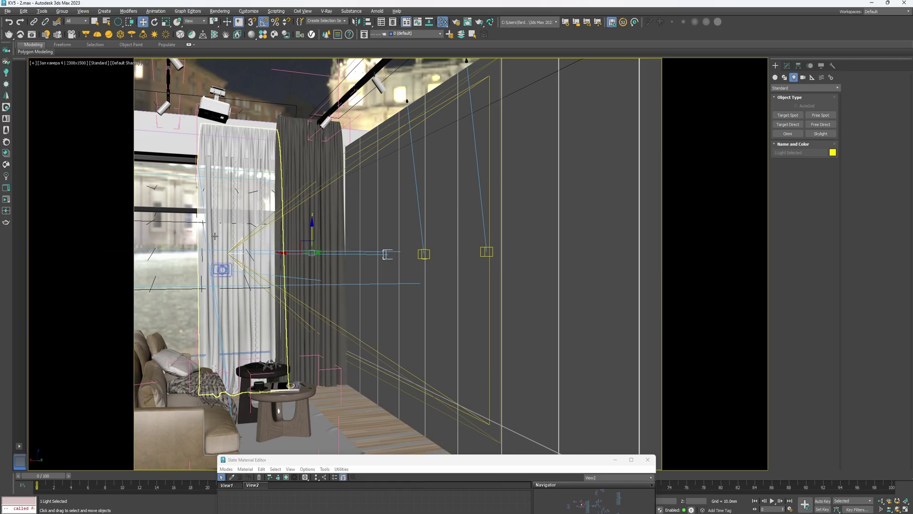
Reposition the projector image's Bitmap node below the CoronaSky branch in the Slate Material Editor and show its parameters
left_click_drag(452, 459, 507, 152)
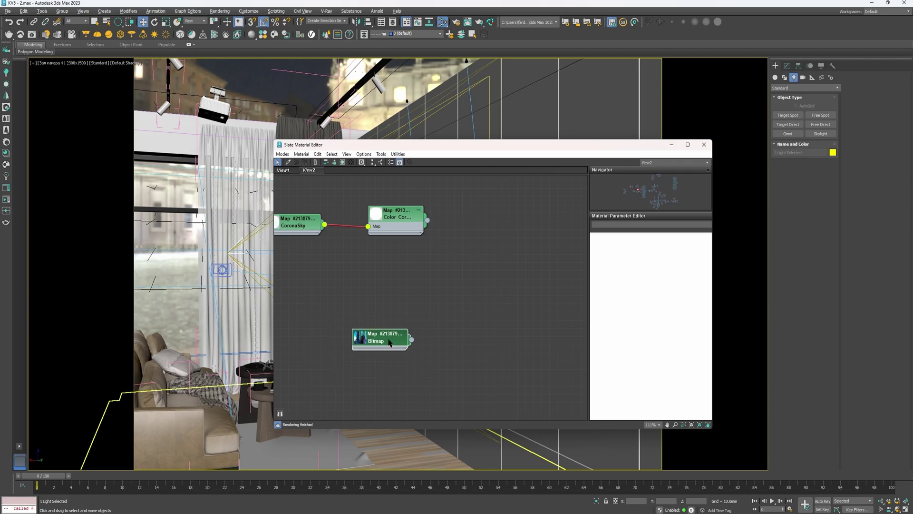
left_click_drag(385, 343, 384, 318)
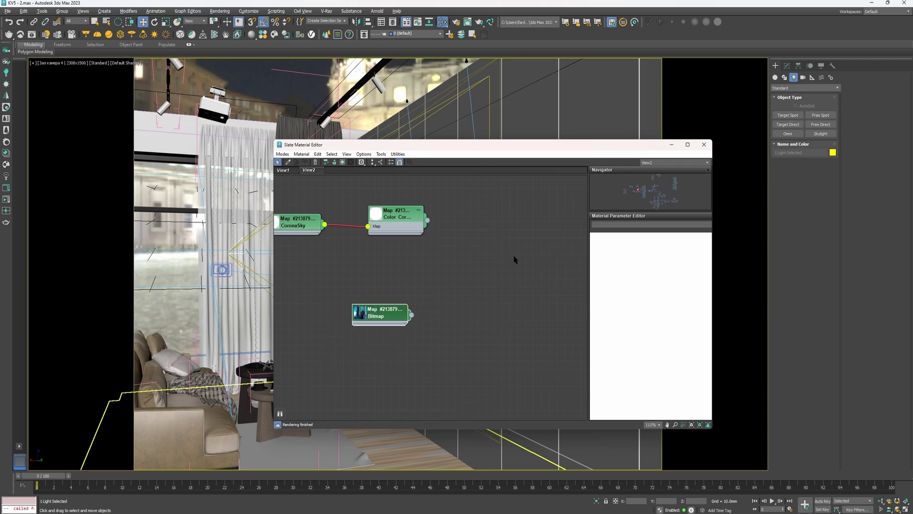
left_click_drag(412, 310, 404, 308)
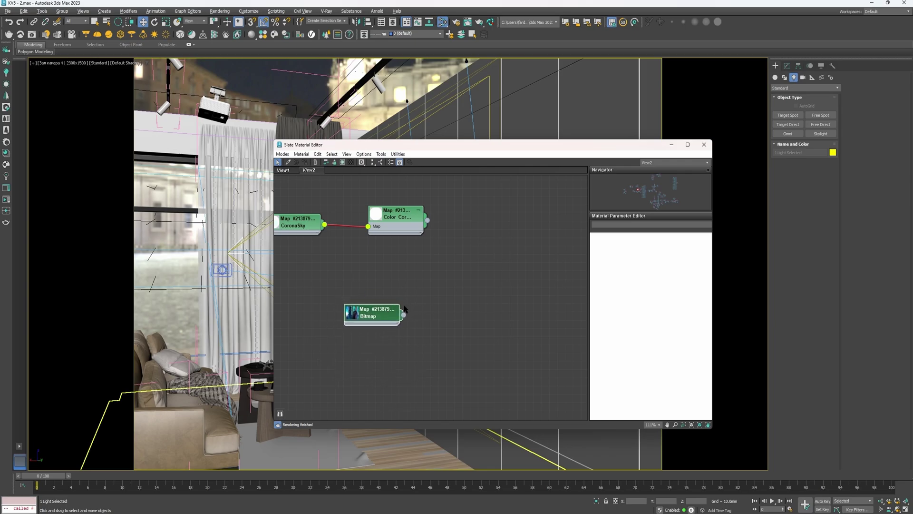
double_click(395, 217)
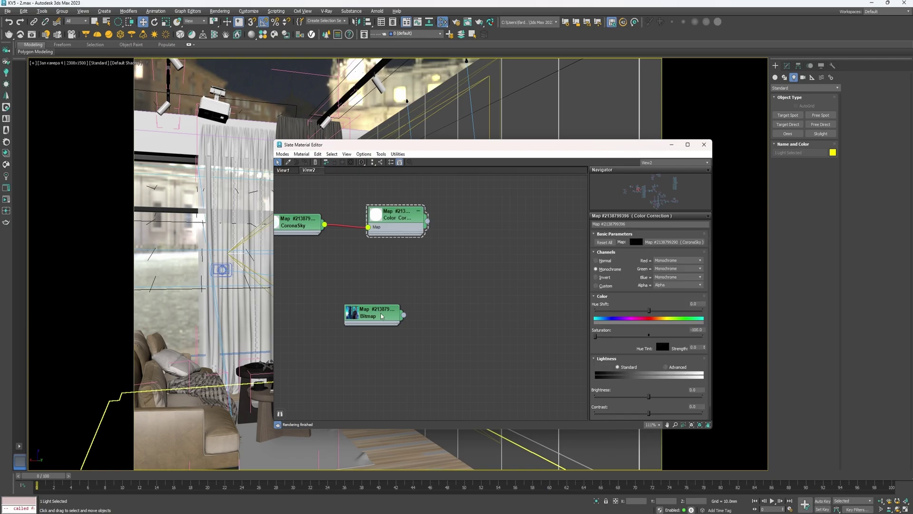
double_click(374, 317)
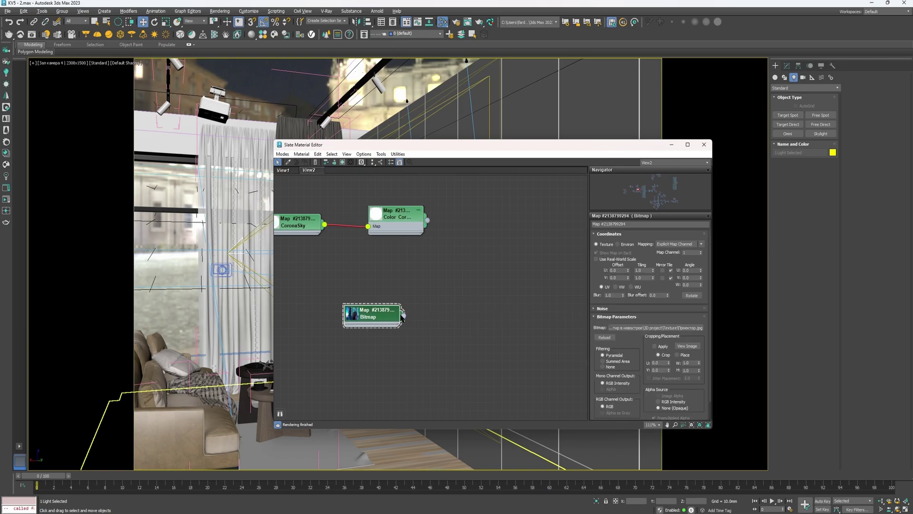
Feed the Bitmap into a new Color Correction map and set its Lightness mode to Advanced
left_click_drag(403, 316, 434, 291)
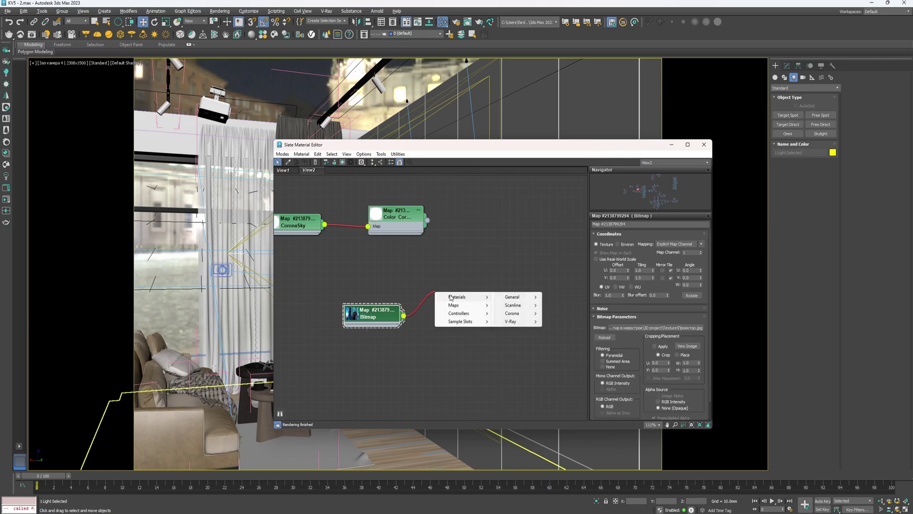
mouse_move(457, 297)
mouse_move(512, 297)
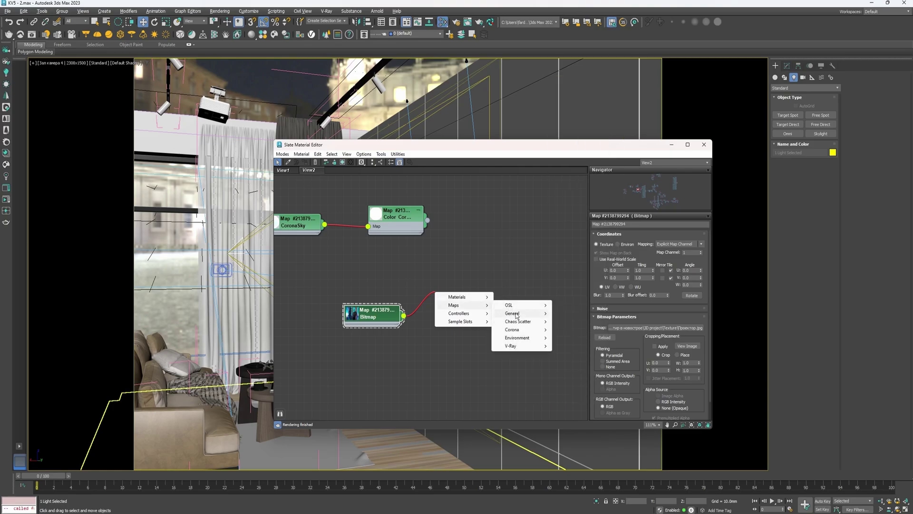
mouse_move(513, 313)
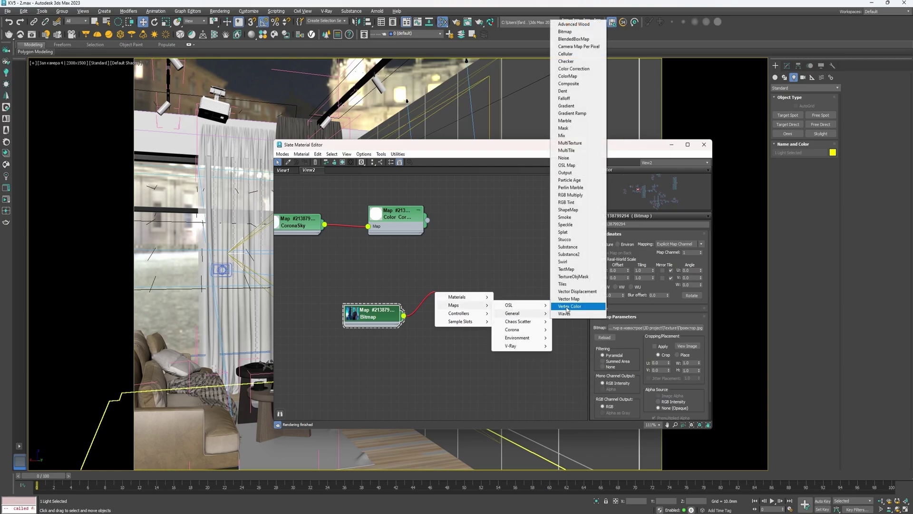
left_click(573, 69)
left_click_drag(440, 291, 484, 309)
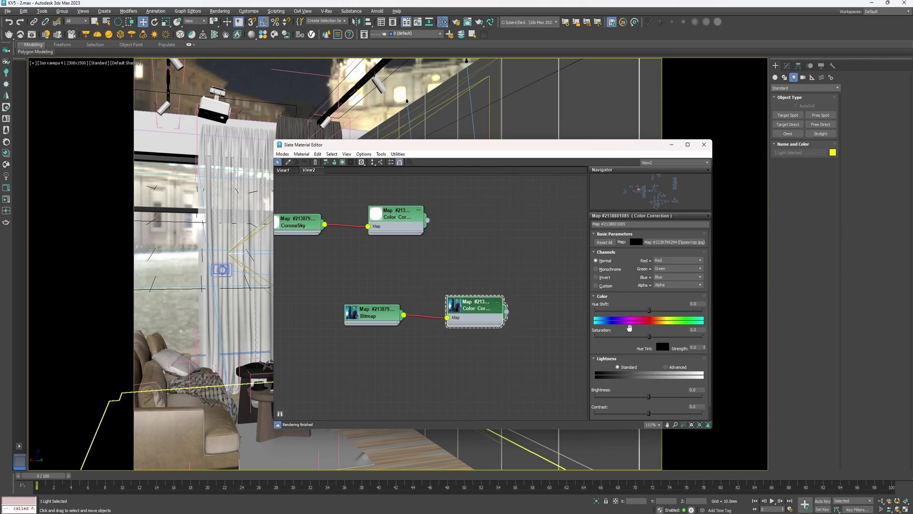
left_click(676, 369)
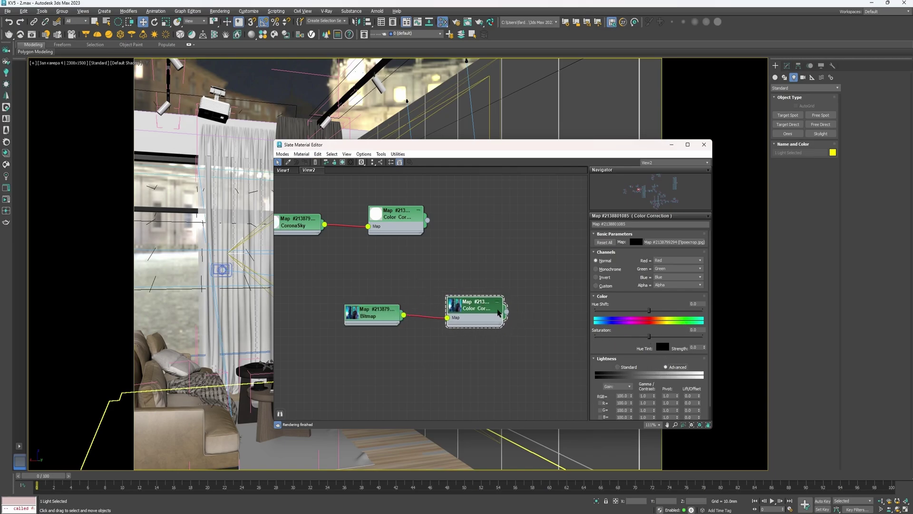
left_click_drag(503, 342, 349, 298)
left_click(452, 380)
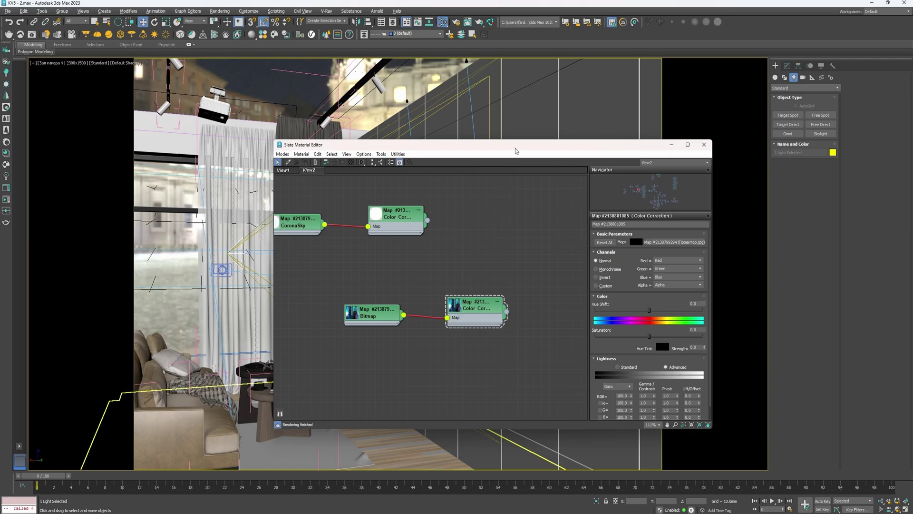
left_click_drag(486, 371, 295, 286)
Assign the new Color Correction map to the spot light's Projector Map as an Instance
left_click_drag(550, 149, 493, 400)
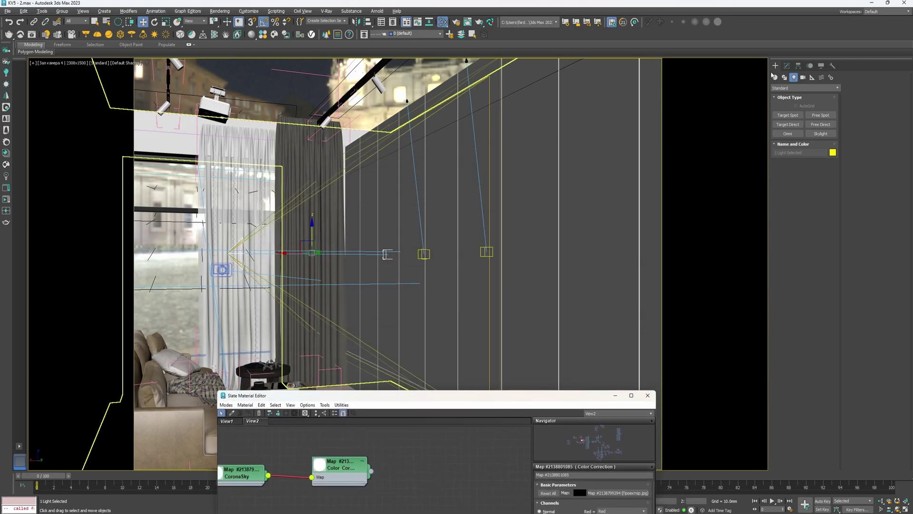
left_click(787, 66)
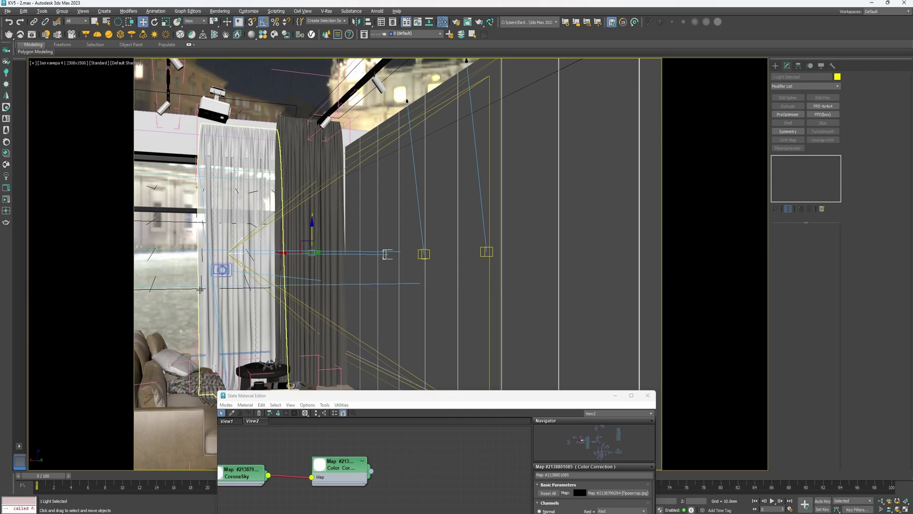
left_click(240, 249)
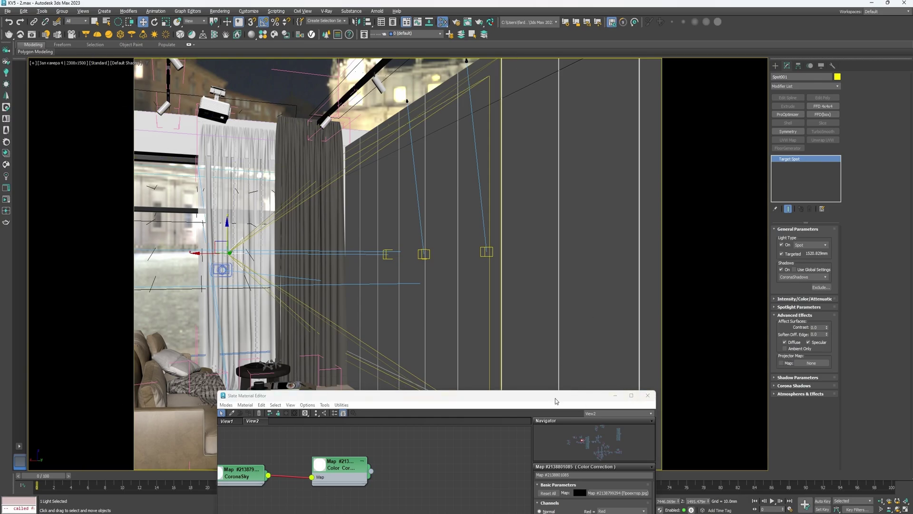
left_click_drag(555, 400, 553, 109)
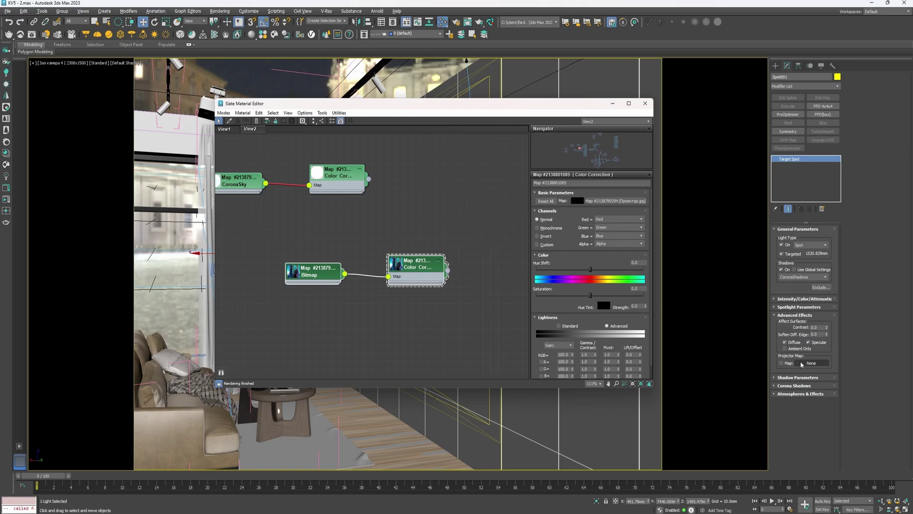
left_click_drag(448, 270, 820, 365)
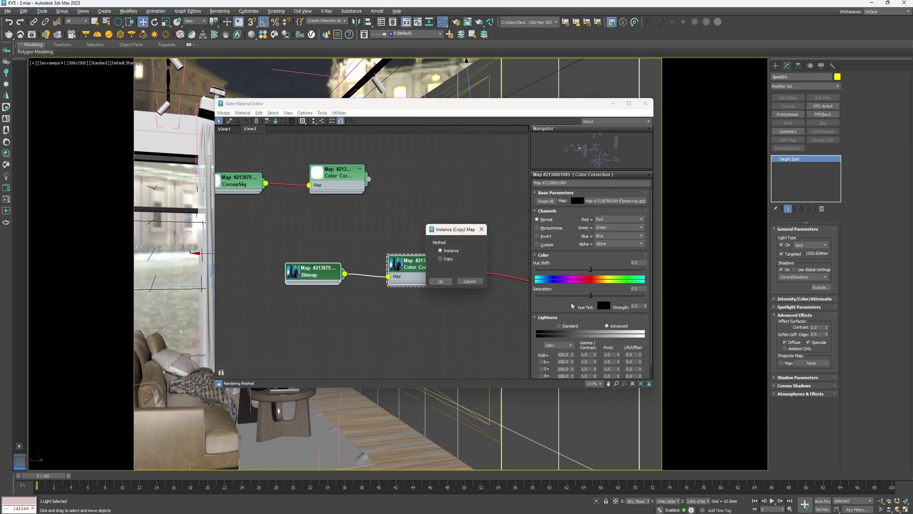
left_click_drag(441, 230, 426, 184)
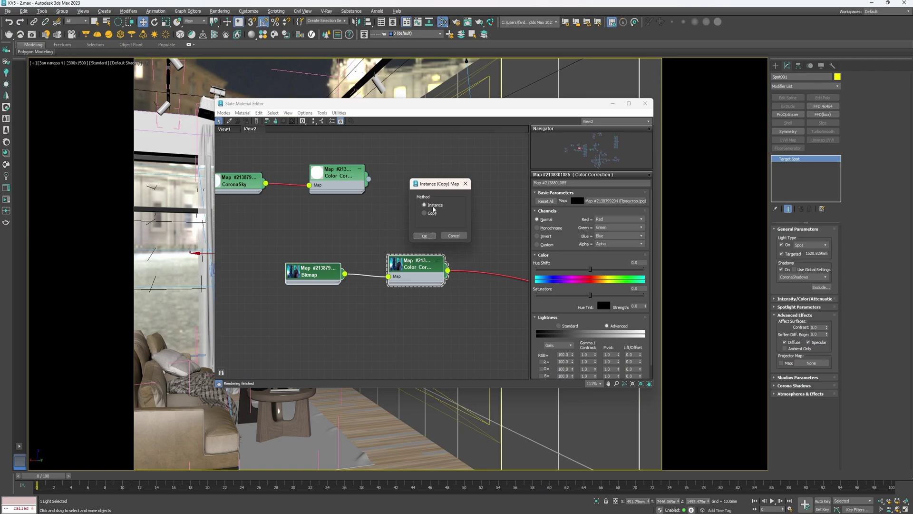
left_click(425, 236)
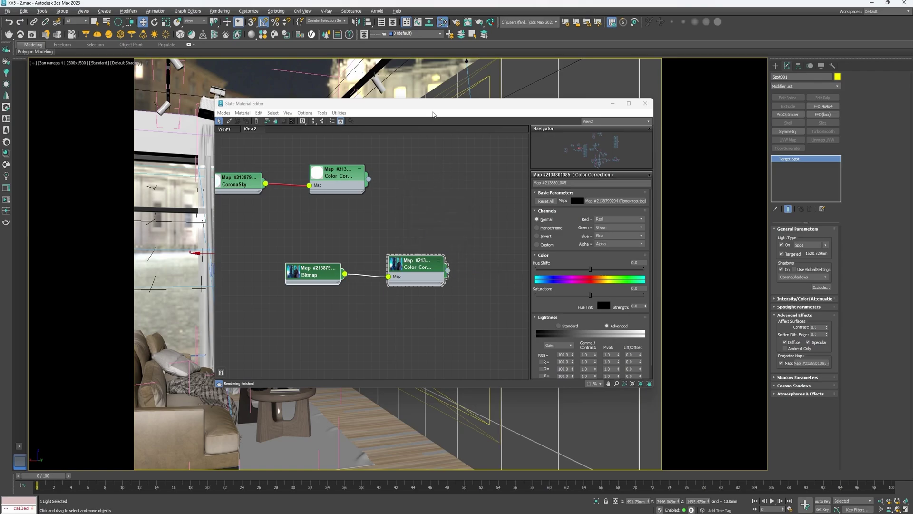
left_click_drag(435, 107, 450, 397)
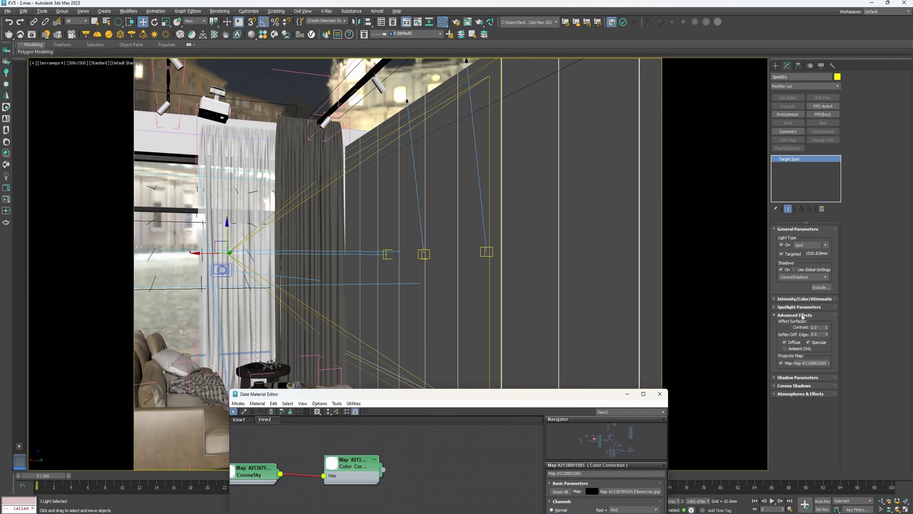
Review the spot light's intensity and attenuation settings and the Aspect ratio in its Spotlight Parameters
left_click(788, 299)
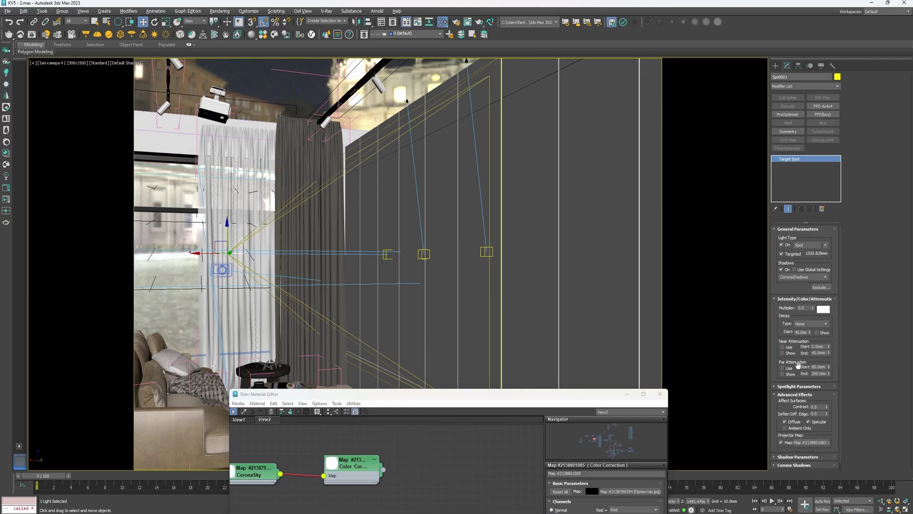
left_click(789, 299)
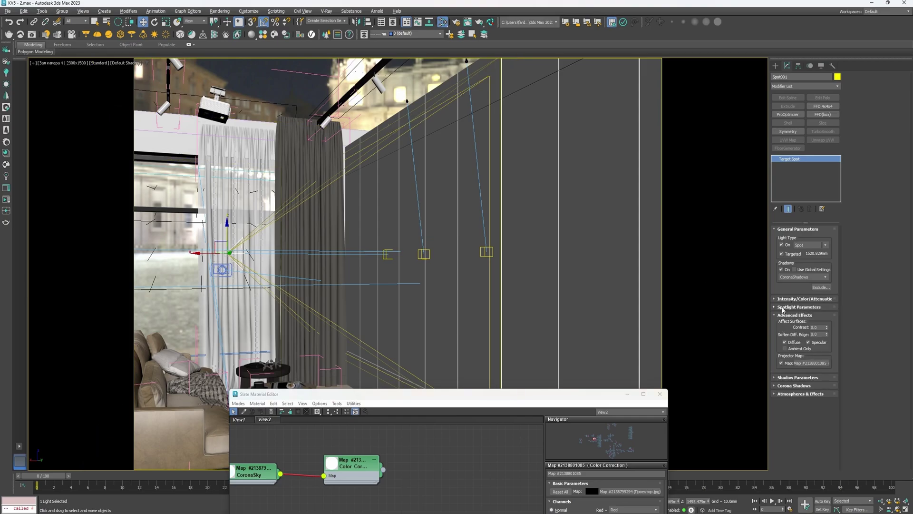
left_click(783, 308)
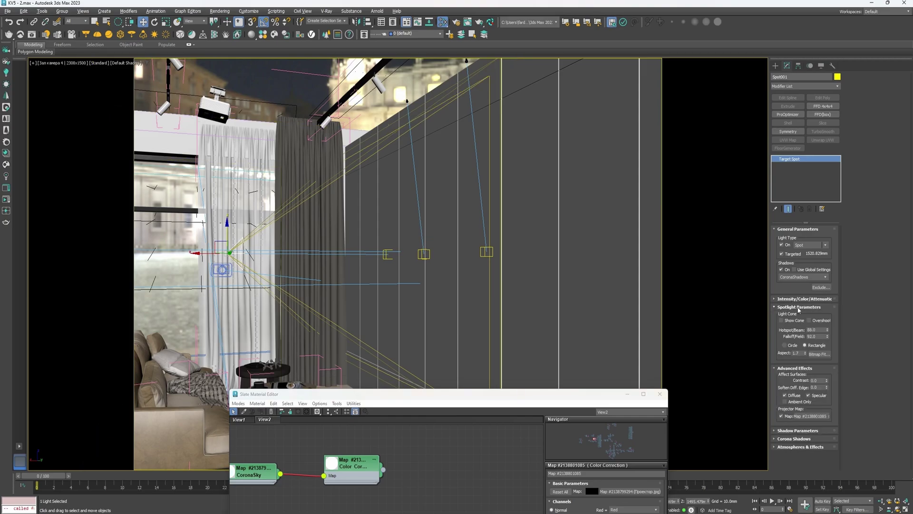
double_click(798, 352)
View the projector Bitmap's full image and compare its proportions with the spot light's Aspect value
left_click_drag(593, 395, 584, 87)
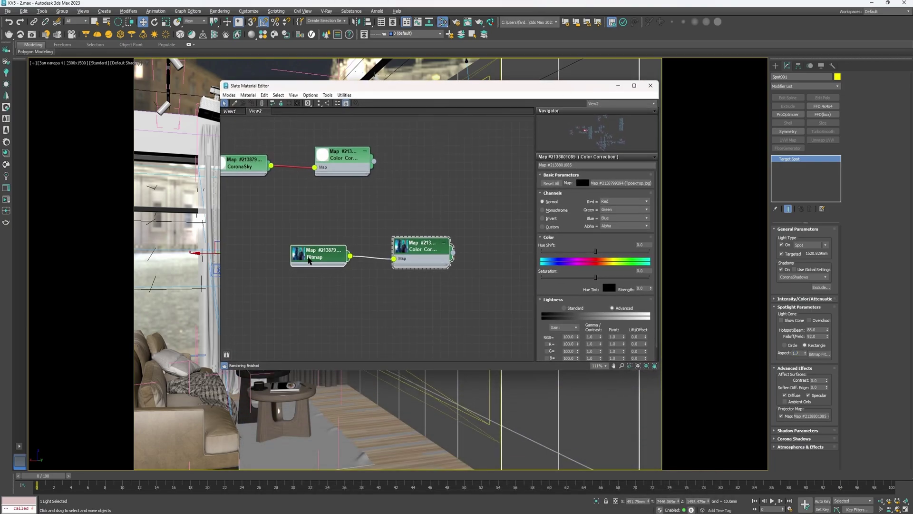
double_click(336, 257)
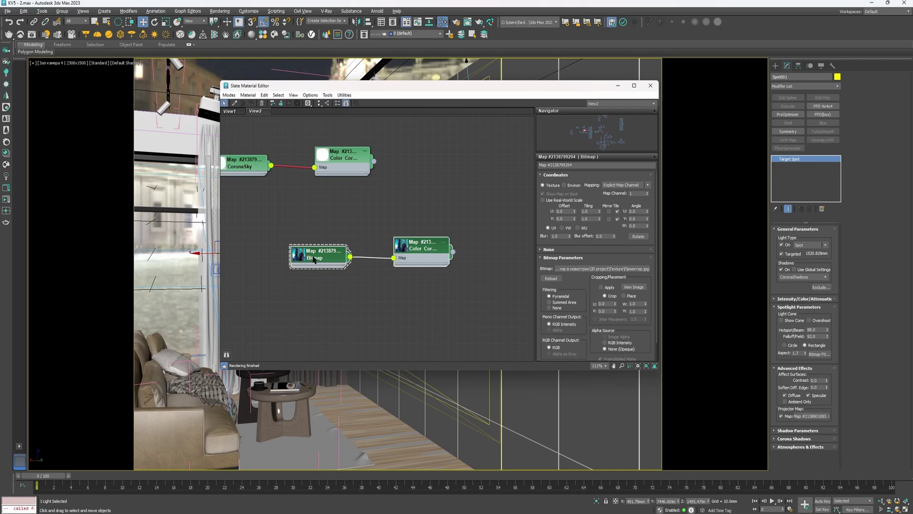
left_click(635, 288)
left_click_drag(480, 117, 517, 63)
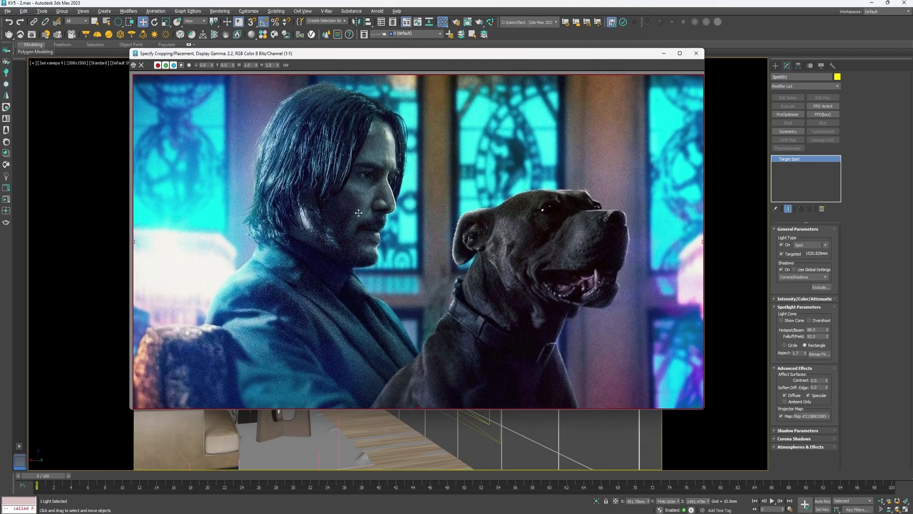
right_click(425, 162)
mouse_move(426, 162)
right_mouse_down()
mouse_move(417, 186)
mouse_move(419, 177)
right_mouse_up()
left_click_drag(593, 55, 585, 420)
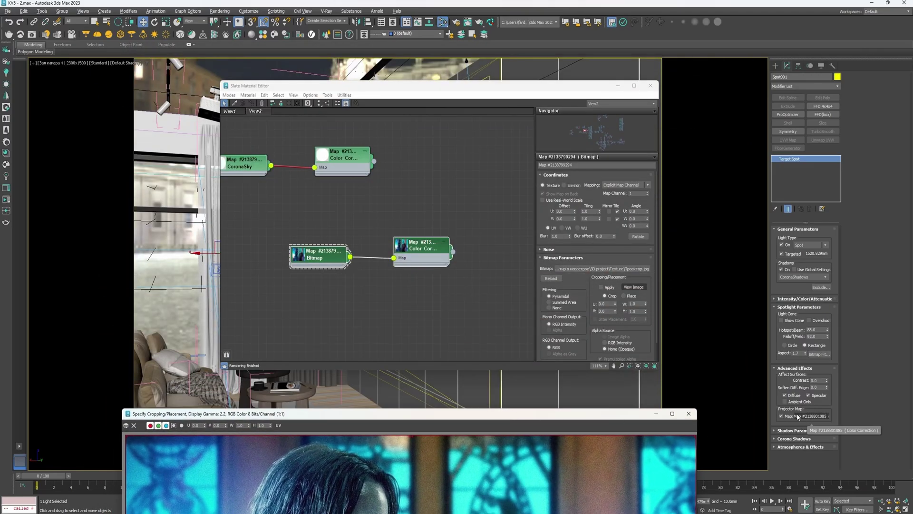
left_click(796, 352)
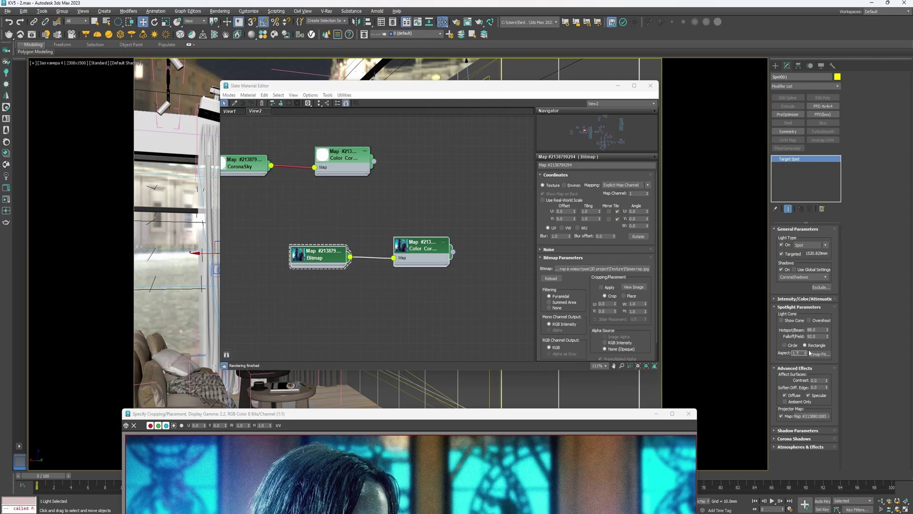
Choose CoronaShadows as the spot light's shadow type and show the interactive render in the Corona VFB, closing the image preview
left_click(799, 278)
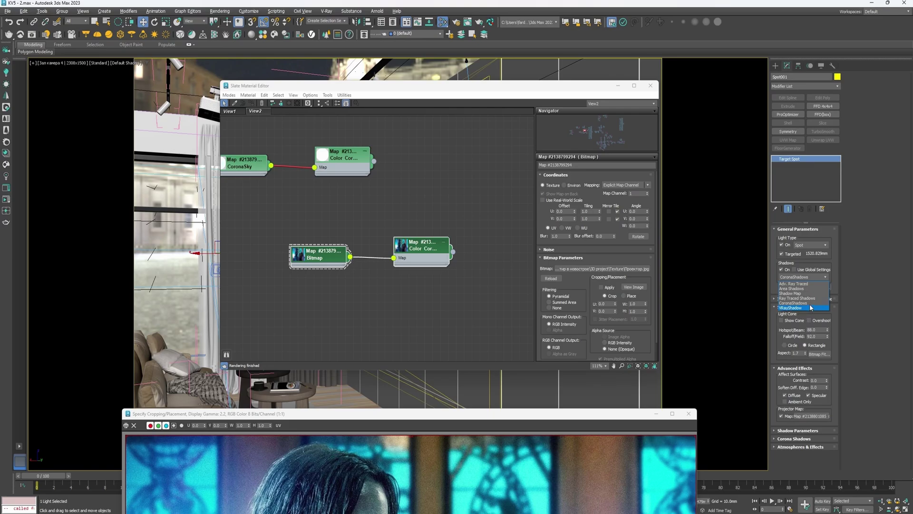
left_click(810, 304)
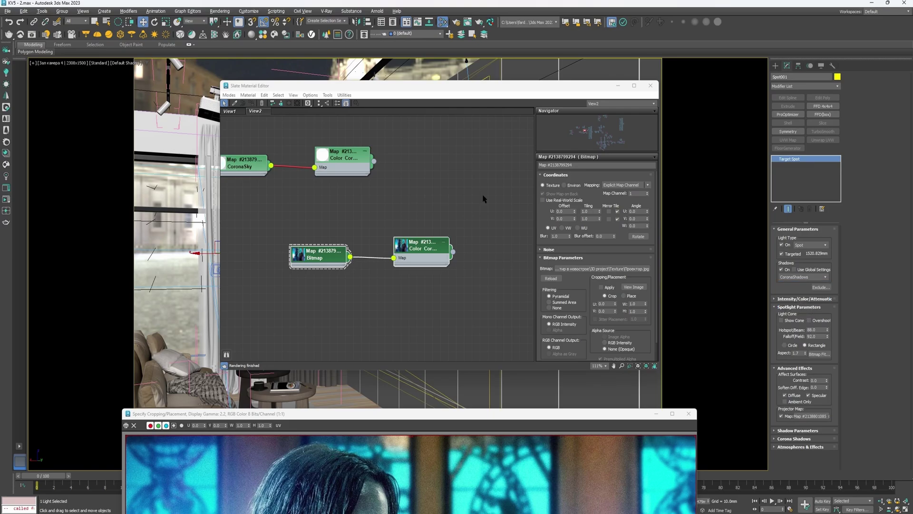
left_click(7, 188)
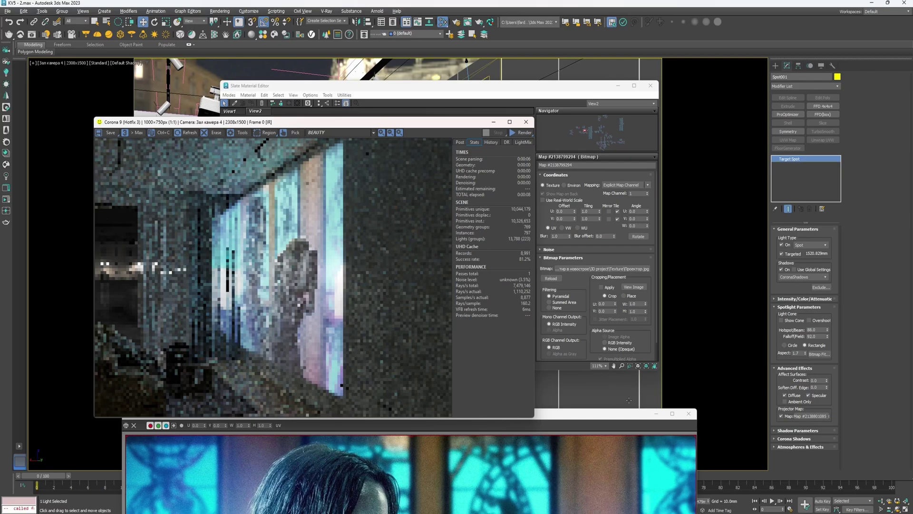
left_click(689, 413)
left_click_drag(519, 96, 594, 380)
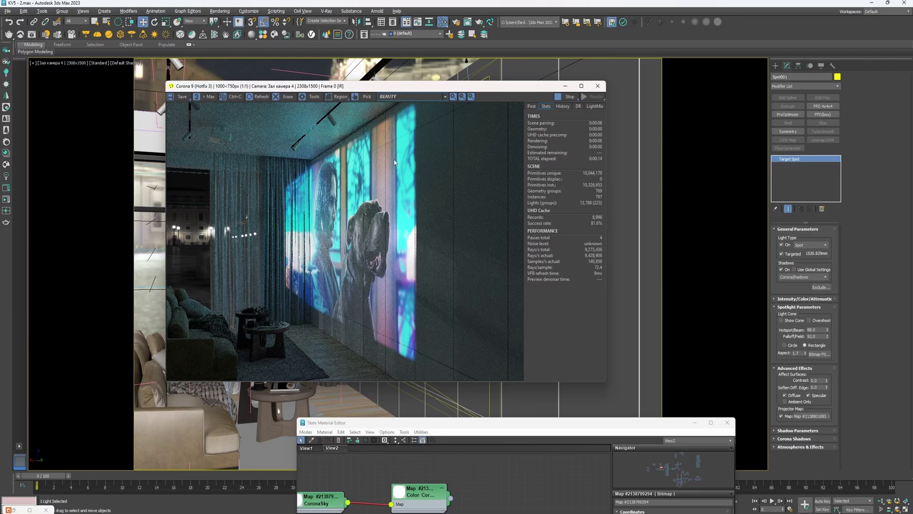
left_click_drag(427, 93, 374, 383)
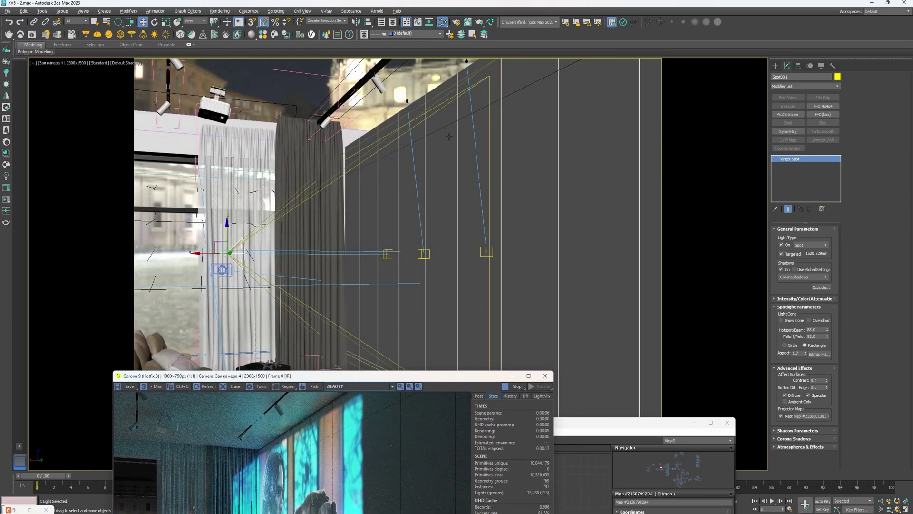
left_click_drag(370, 380, 390, 78)
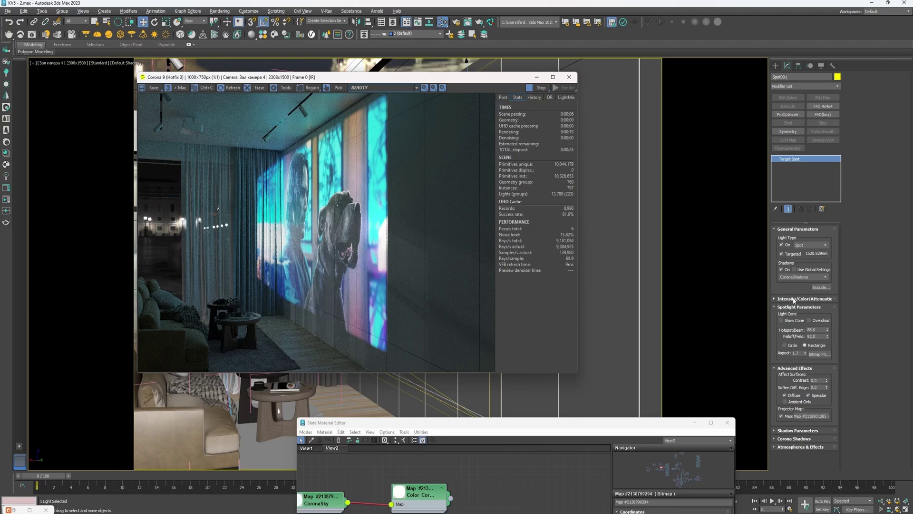
Test a different intensity Multiplier on the spot light and set it back to 5
left_click(803, 299)
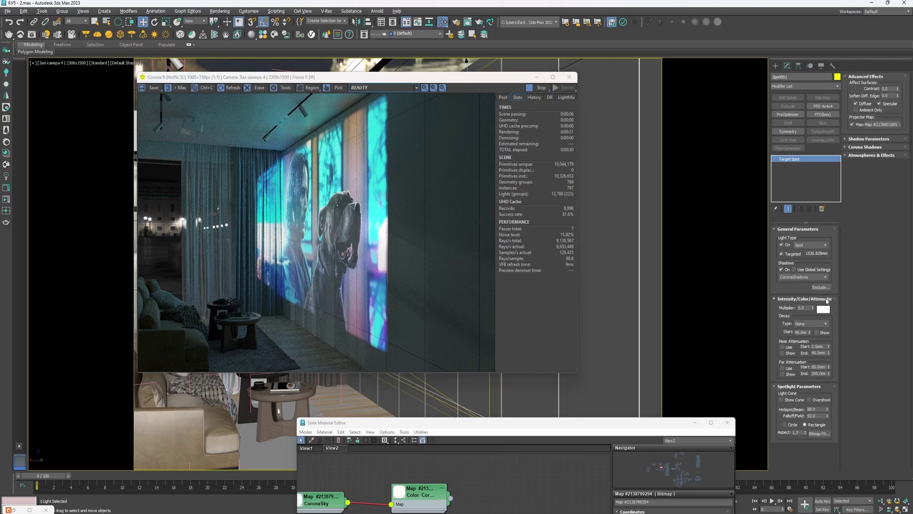
double_click(804, 308)
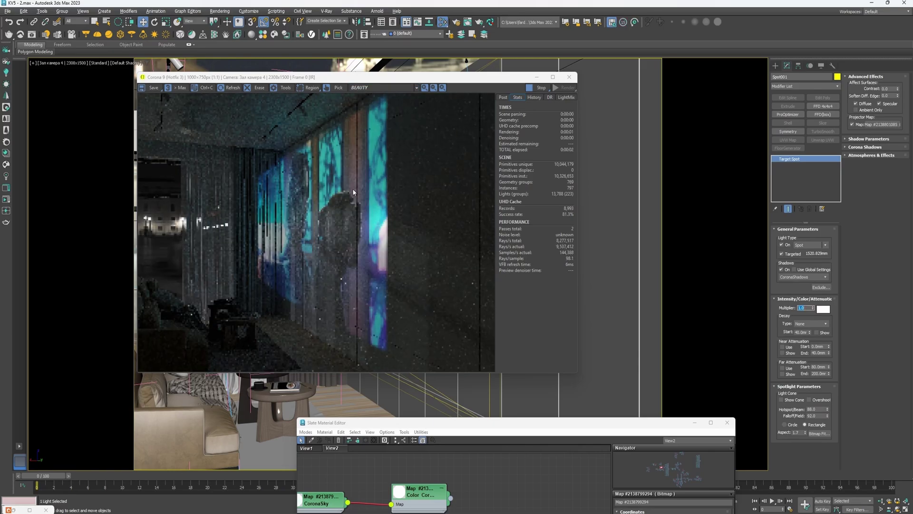
type("5")
key("Return")
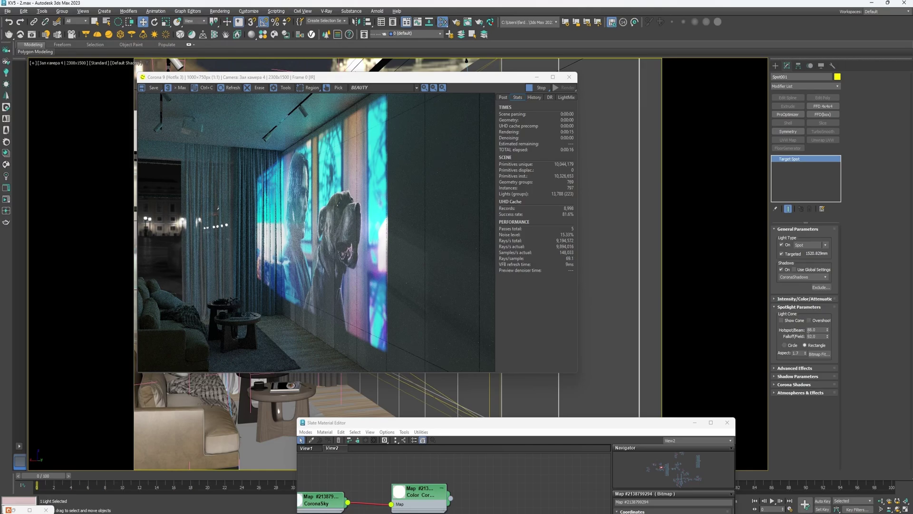
Set the spot light's Hotspot/Beam to 50 and its Falloff/Field to 70
double_click(818, 331)
key("Tab")
left_click_drag(433, 77, 461, 92)
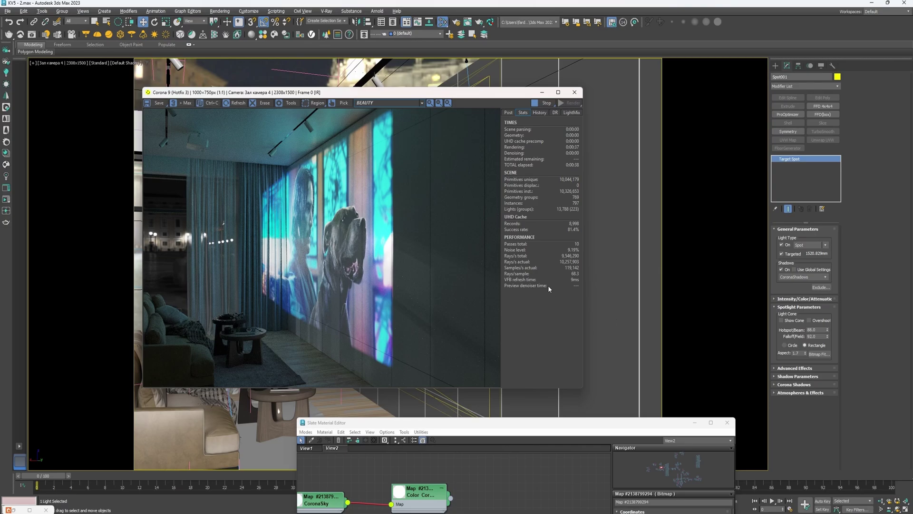
double_click(816, 330)
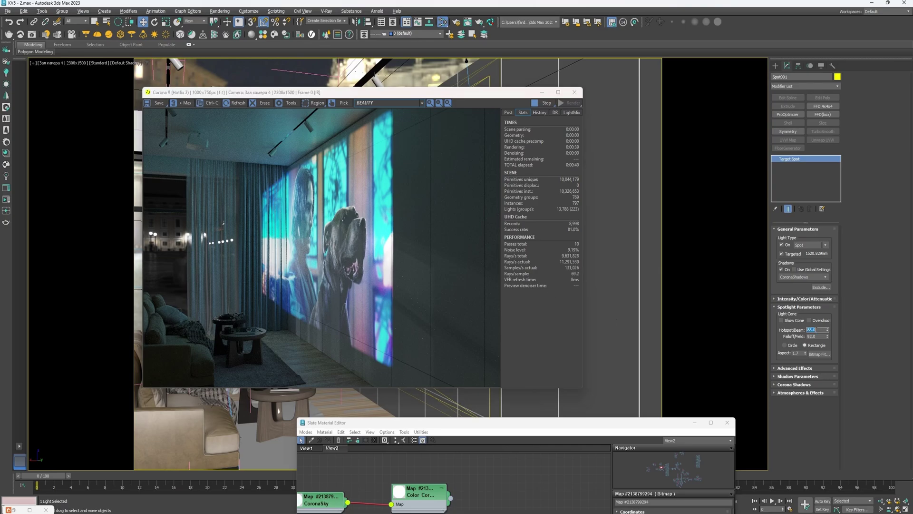
type("50")
left_click(813, 337)
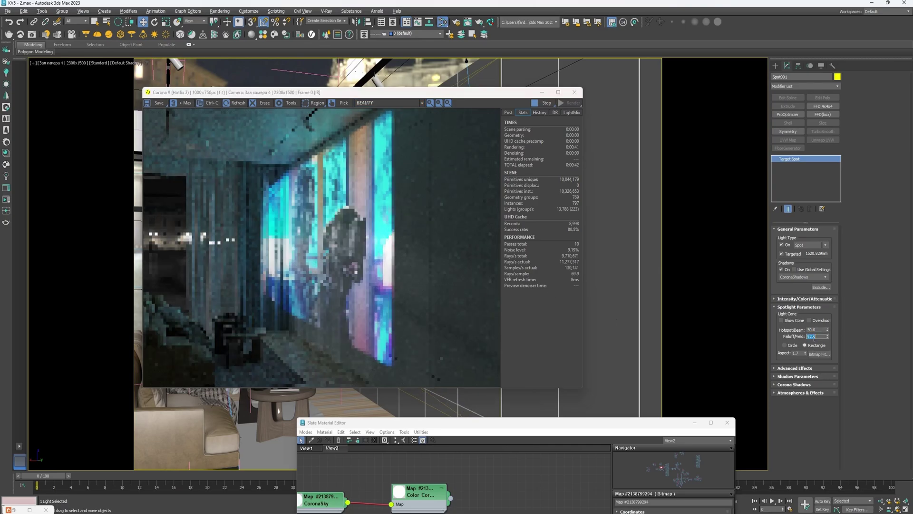
type("70")
key("Return")
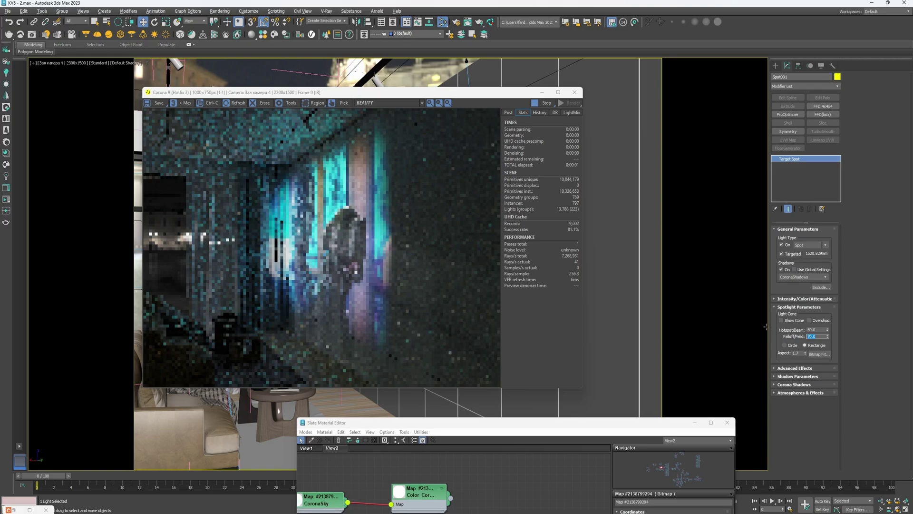
Select the spot light with its target and shift both along the wardrobe on the Y axis in the Top view
left_click_drag(397, 97, 424, 439)
left_click(383, 255)
left_click_drag(312, 234, 312, 221)
key("ctrl+z")
key("alt+w")
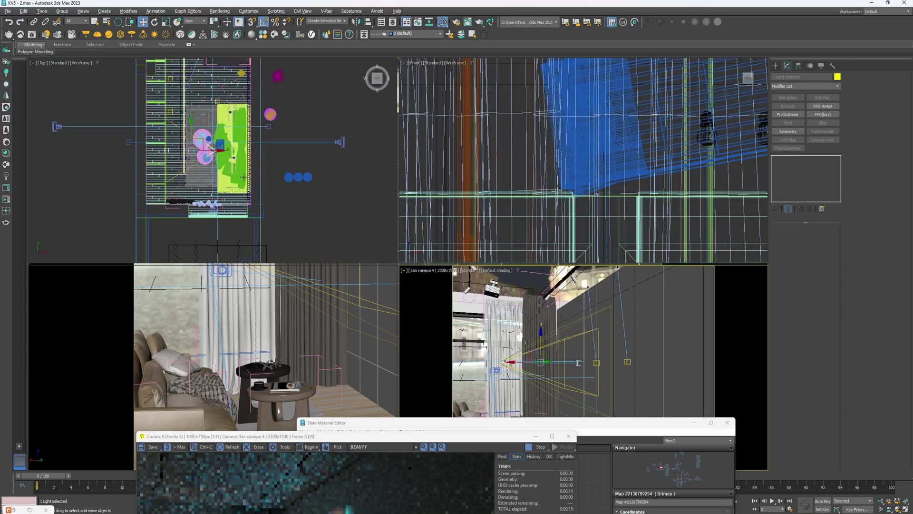
scroll(193, 149, "up", 2)
left_click_drag(191, 132, 191, 122)
left_click_drag(449, 434, 715, 130)
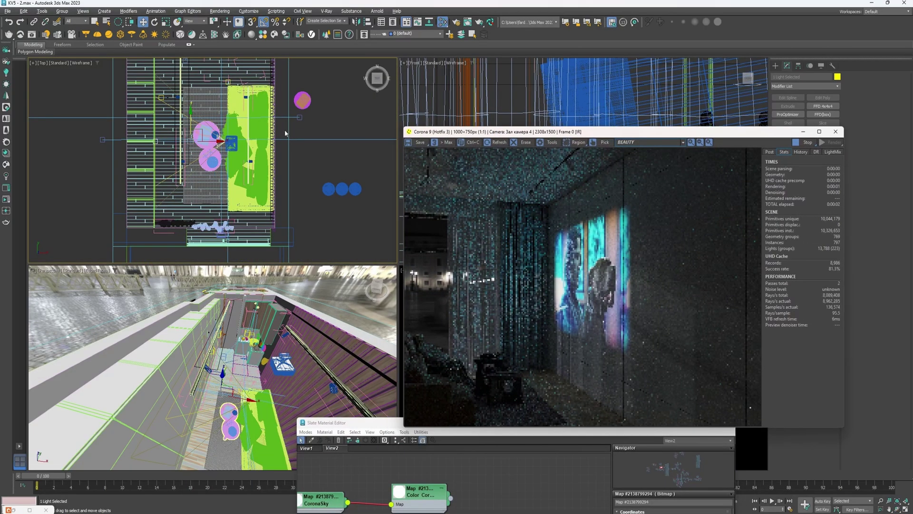
left_click_drag(190, 123, 190, 104)
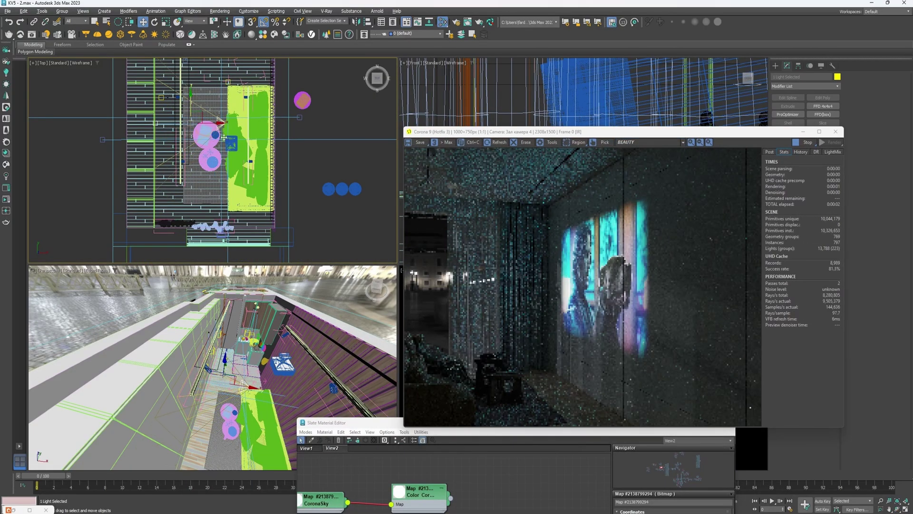
Lower the spot light and its target slightly in the maximized camera view
left_click_drag(456, 132, 536, 149)
right_click(441, 304)
key("alt+w")
left_click_drag(330, 223, 328, 244)
left_click_drag(651, 151, 361, 307)
Select only the spot light and widen its cone with a Falloff/Field of 85
left_click(233, 270)
left_click_drag(418, 313, 400, 116)
double_click(819, 329)
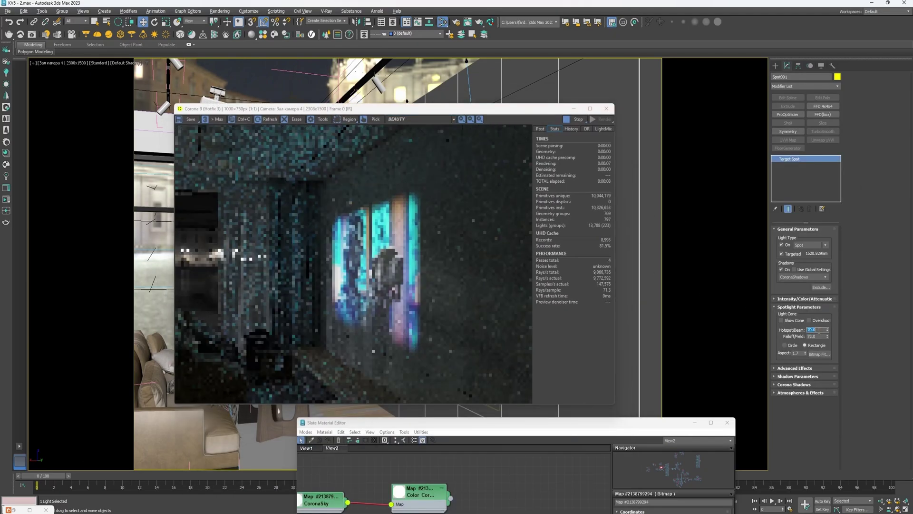
double_click(818, 336)
type("85")
key("Return")
Narrow the light cone to a Hotspot/Beam of 77 and a Falloff/Field of 80
double_click(810, 330)
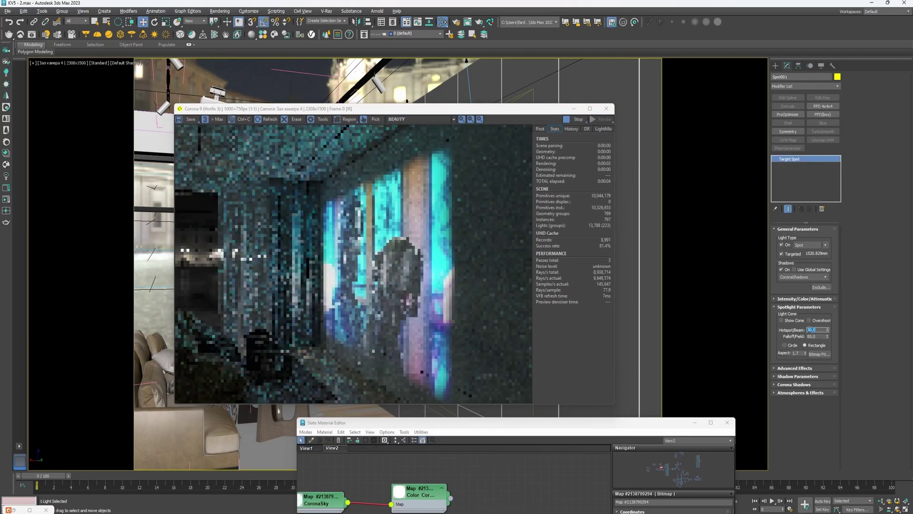
type("77")
key("Tab")
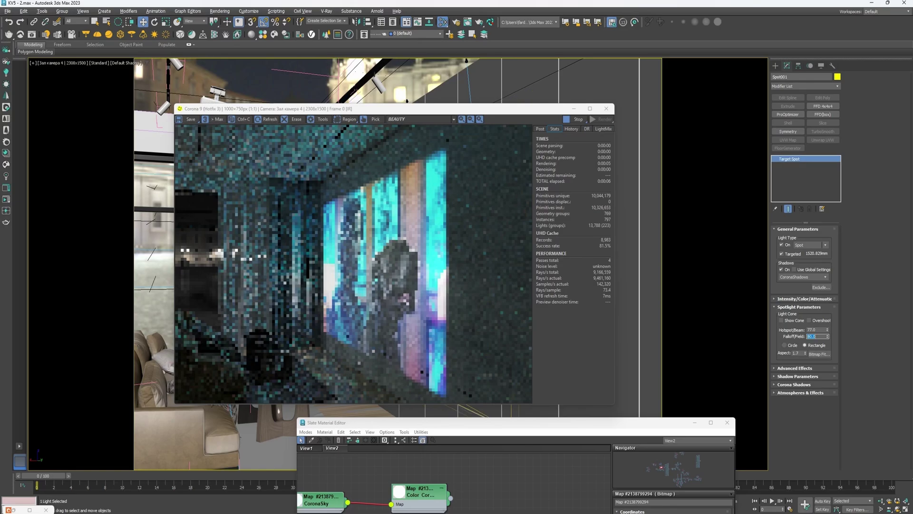
type("80")
key("Return")
Reduce the spot light's Hotspot/Beam to 75 and finally 72, with Falloff/Field at 78
double_click(814, 330)
type("75")
key("Return")
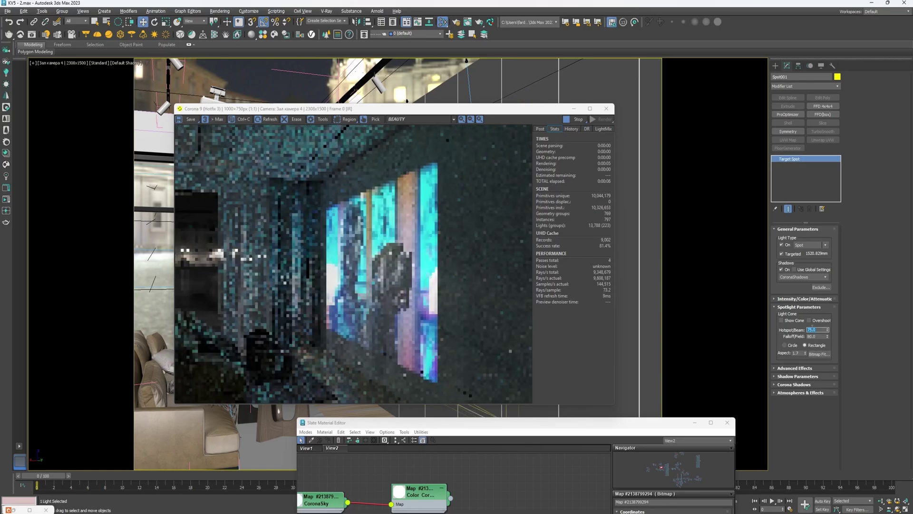
type("72")
key("Return")
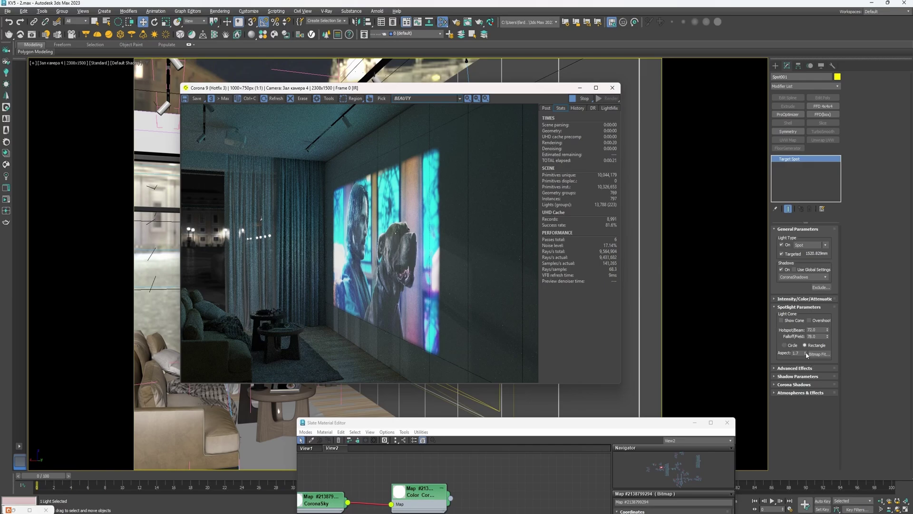
left_click(817, 336)
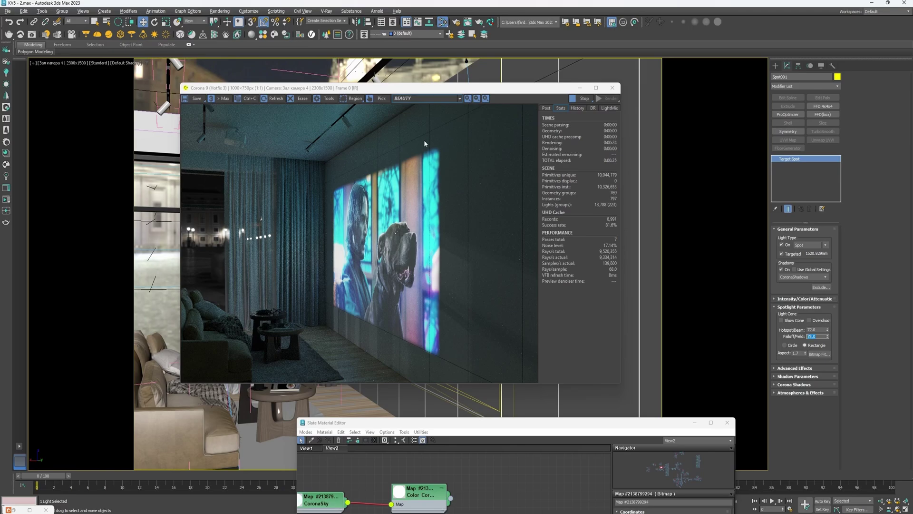
Set the Saturation of the projector image's Color Correction map to -25, keeping the render in view
left_click_drag(380, 88, 288, 93)
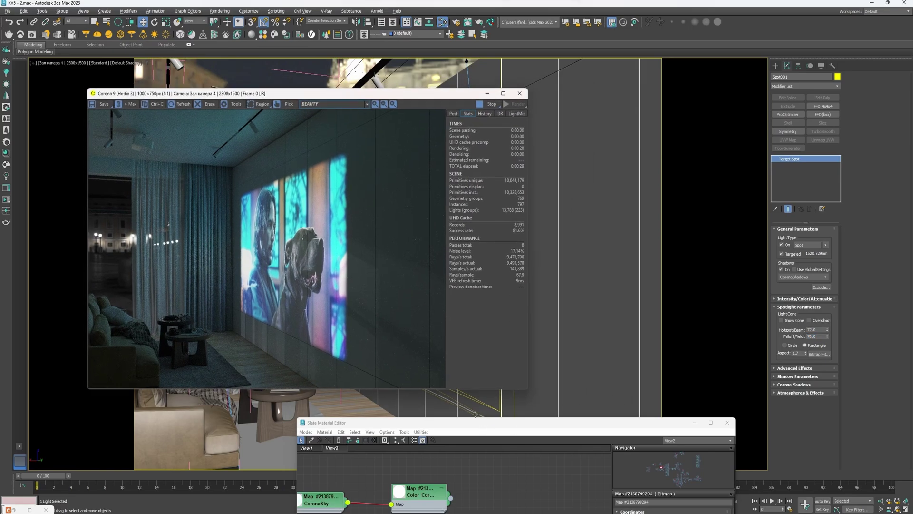
left_click_drag(475, 423, 537, 122)
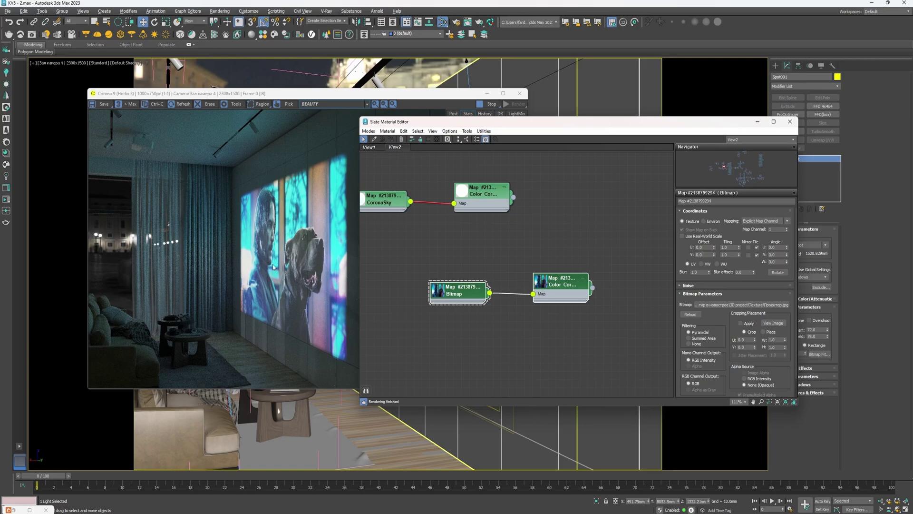
double_click(567, 288)
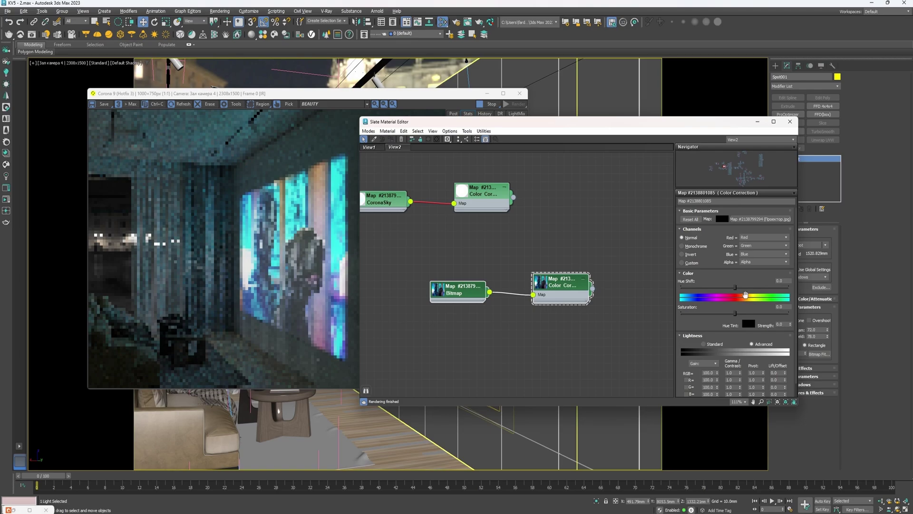
left_click(787, 306)
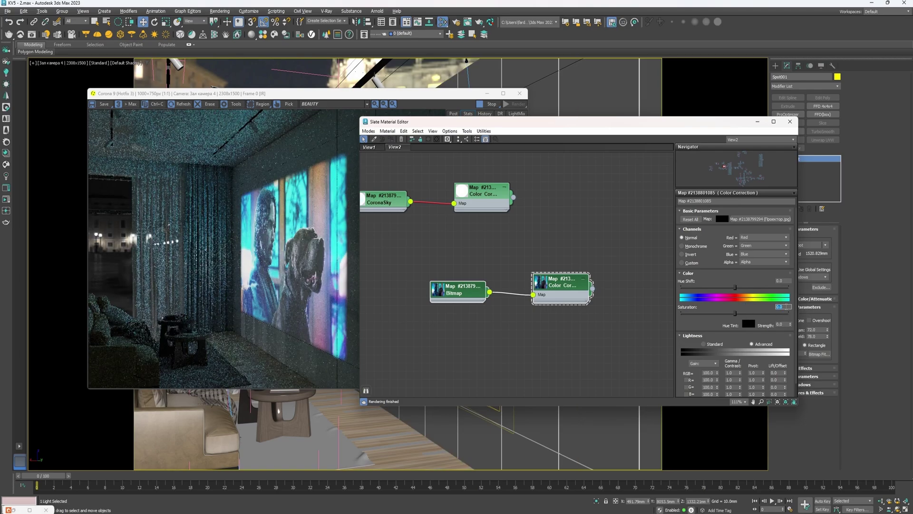
type("-25")
key("Return")
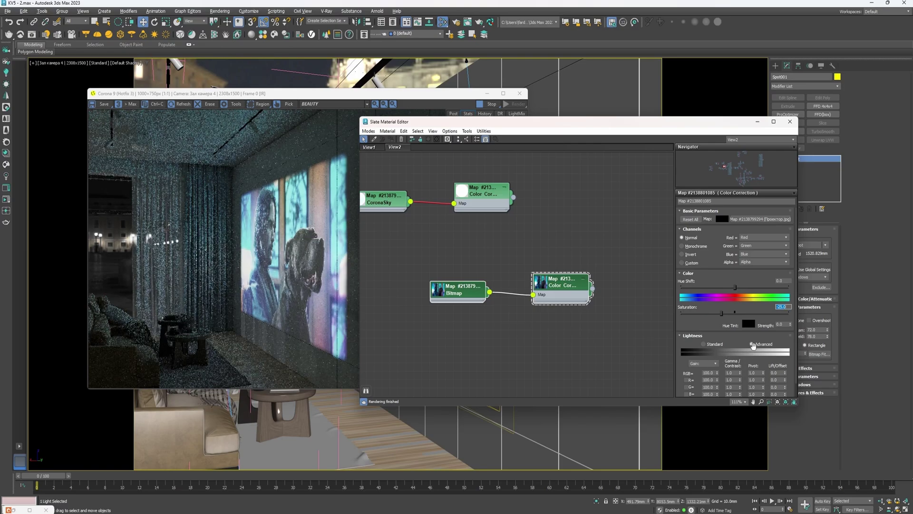
Set the RGB gain to 75 and the Gamma/Contrast to 1.3 in the Color Correction map's advanced Lightness settings
left_click(707, 372)
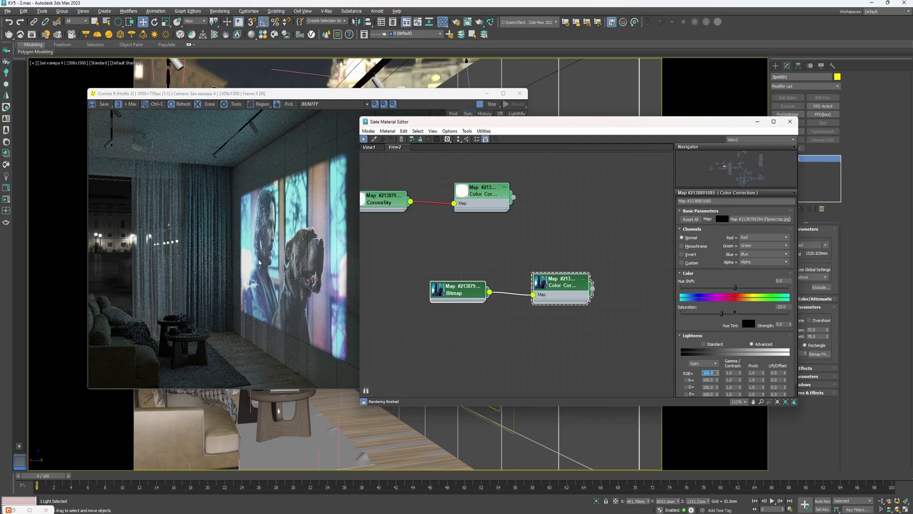
left_click(735, 373)
key("Return")
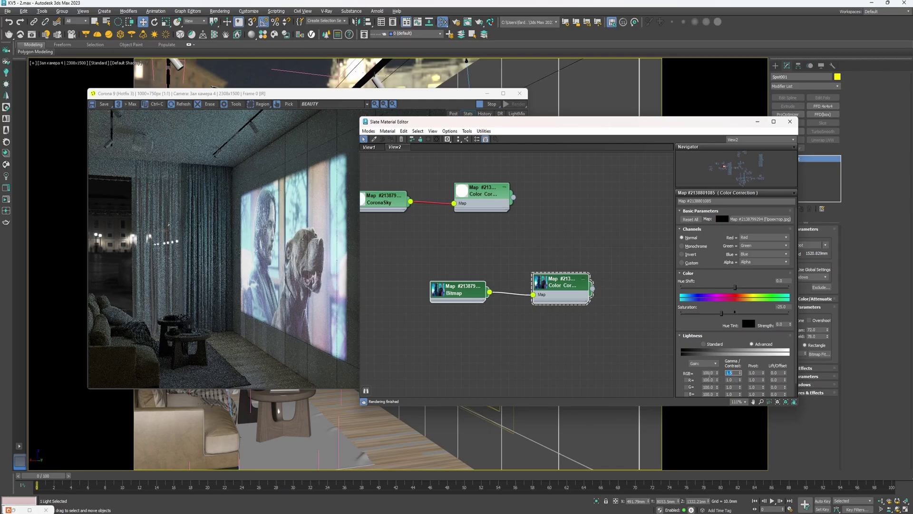
left_click(711, 374)
type("75")
key("Return")
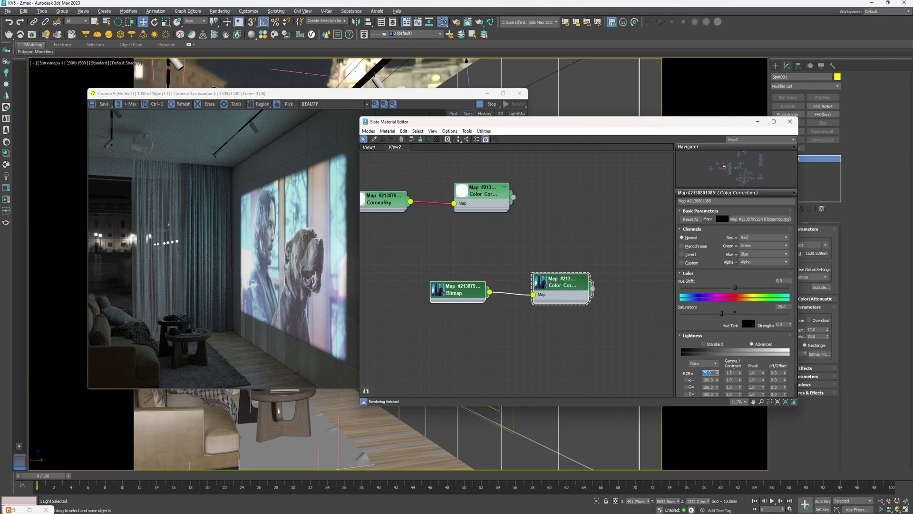
left_click(734, 373)
type("1.3")
left_click(706, 372)
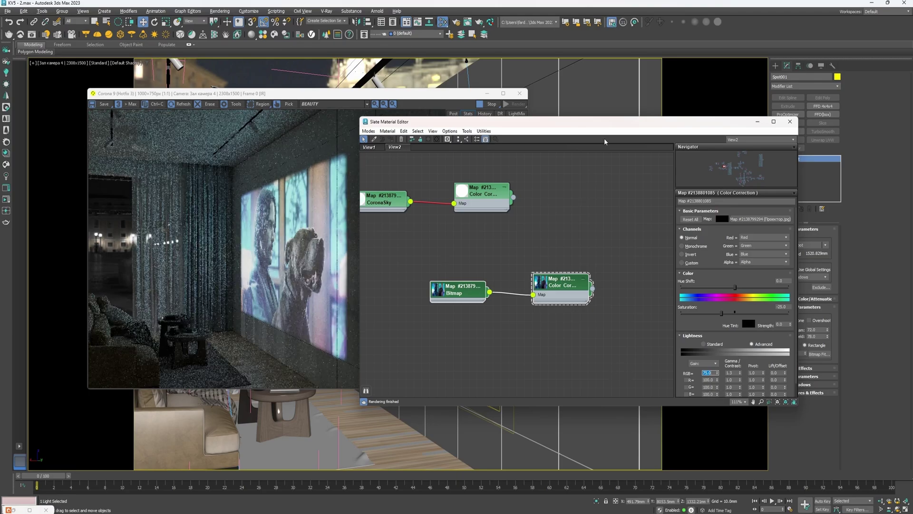
Lower the spot light's intensity Multiplier to 3, keeping the render in view
left_click_drag(611, 123, 540, 382)
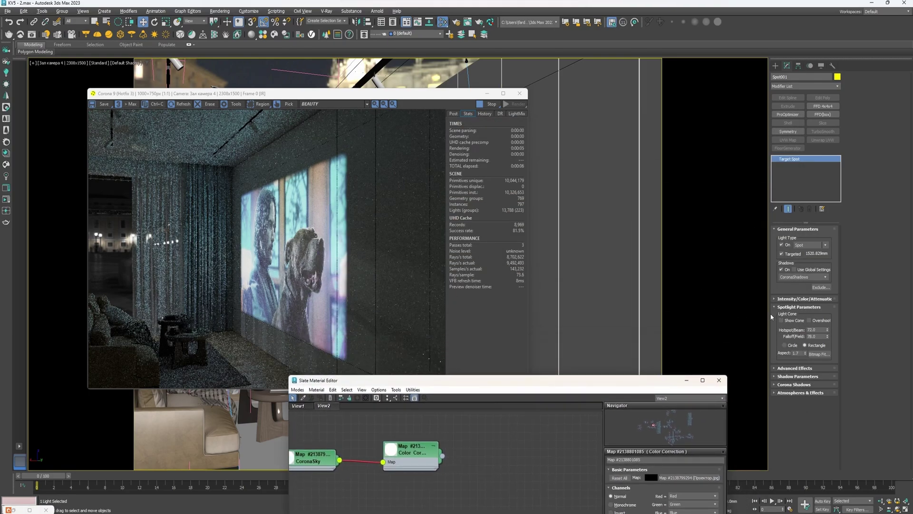
left_click(782, 299)
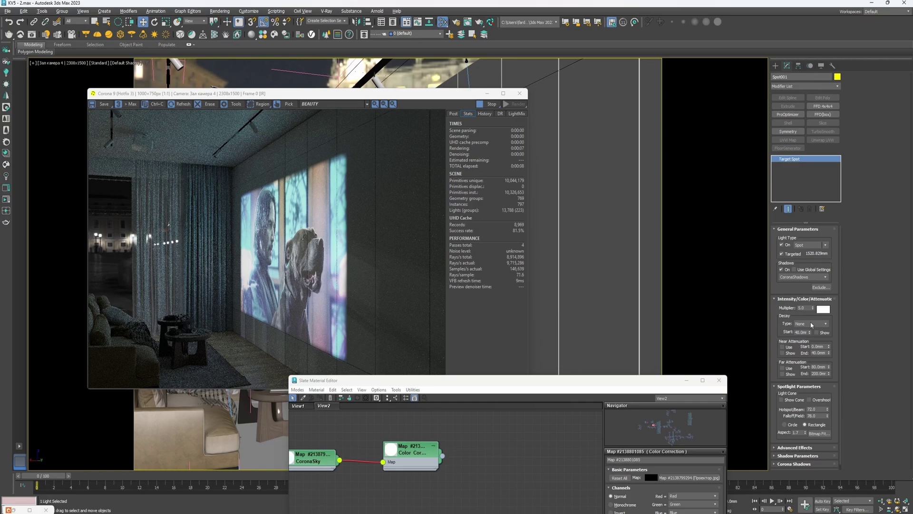
left_click(803, 308)
type("3")
key("Return")
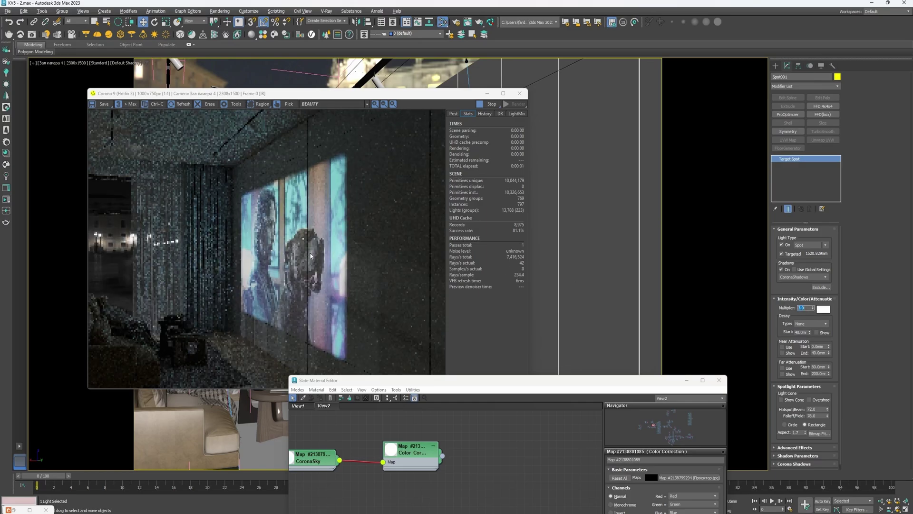
Set the Saturation of the projector image's Color Correction map to -35
left_click_drag(458, 383, 518, 99)
double_click(771, 282)
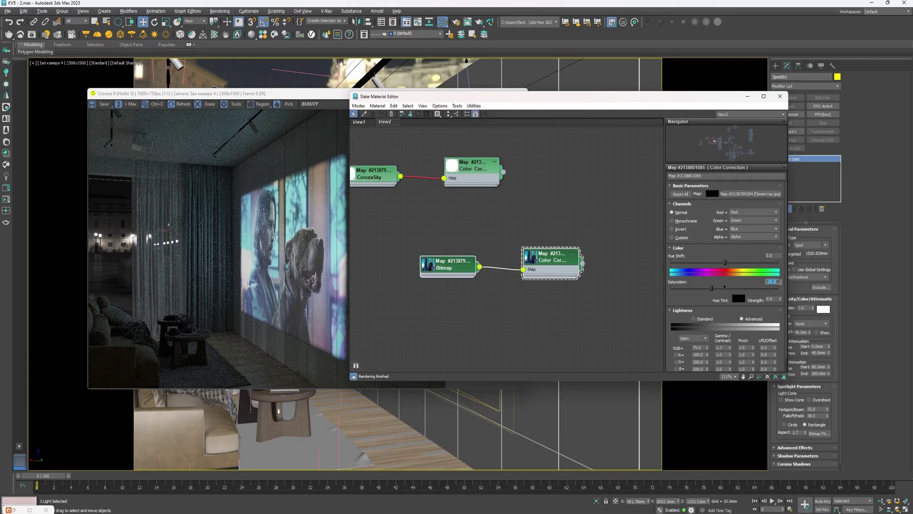
type("-35")
key("Return")
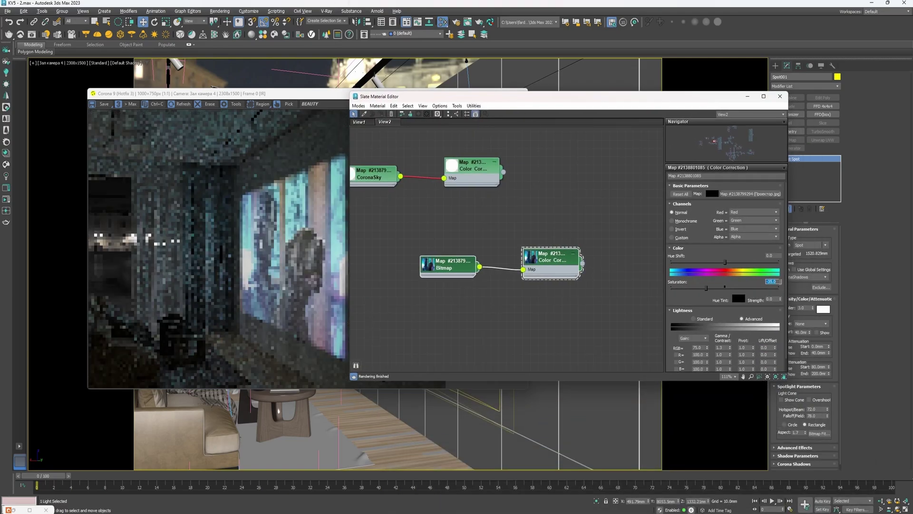
mouse_move(523, 98)
left_mouse_down()
mouse_move(569, 136)
mouse_move(517, 118)
mouse_move(532, 113)
left_mouse_up()
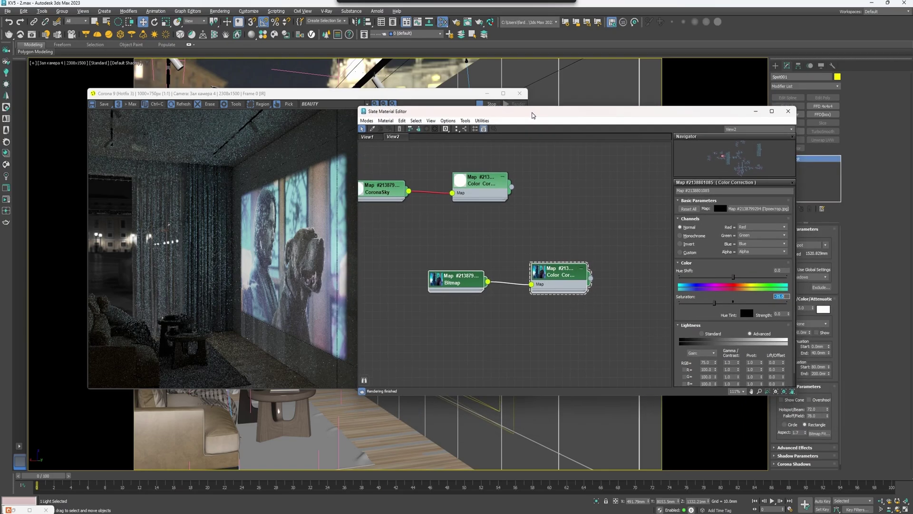
double_click(711, 363)
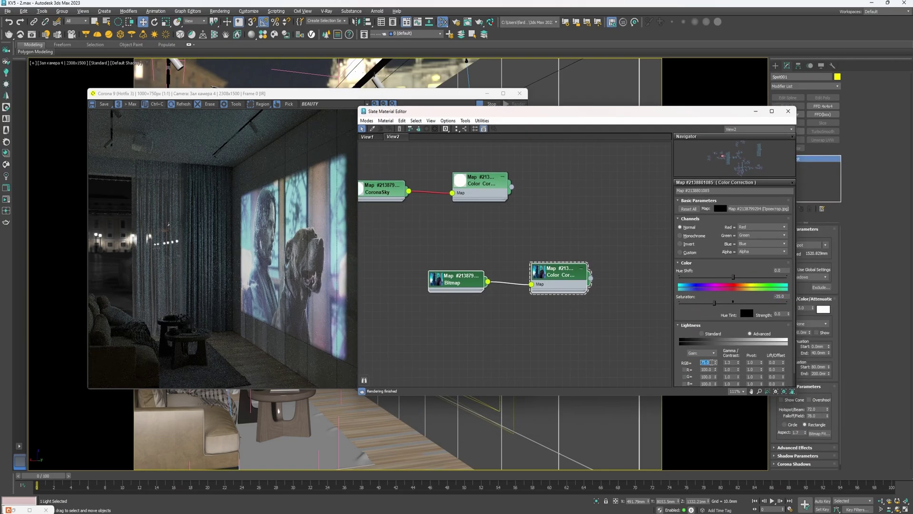
key("Return")
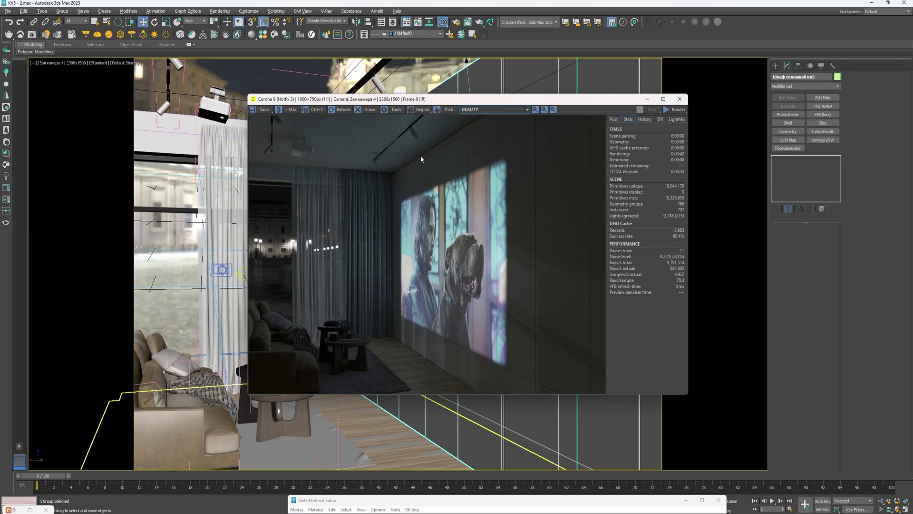
Isolate the wardrobe, the spot light and the ceiling projector, and show them in a maximised Top view
left_click_drag(481, 99, 305, 465)
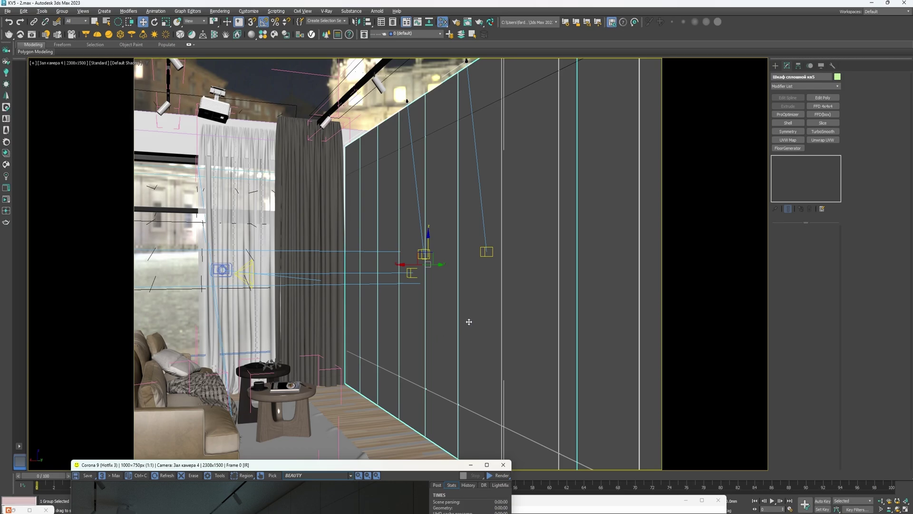
left_click(250, 280, "ctrl")
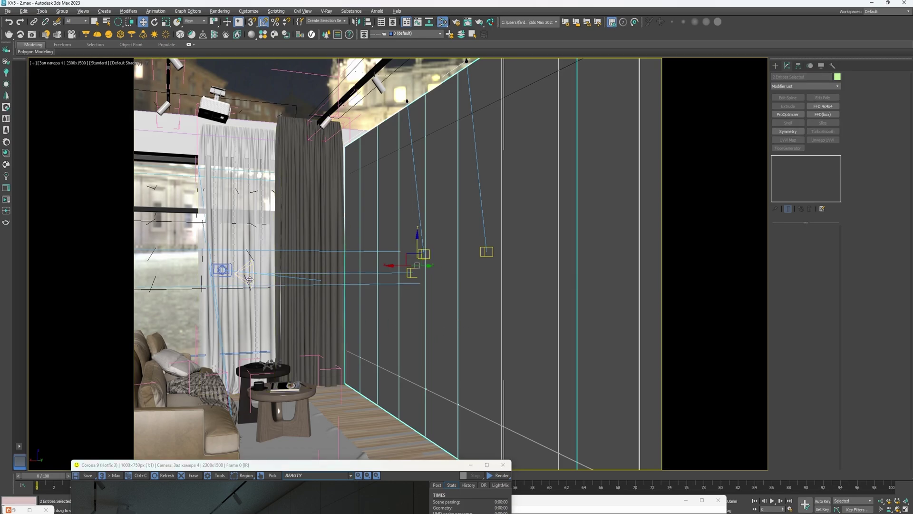
left_click(221, 102, "ctrl")
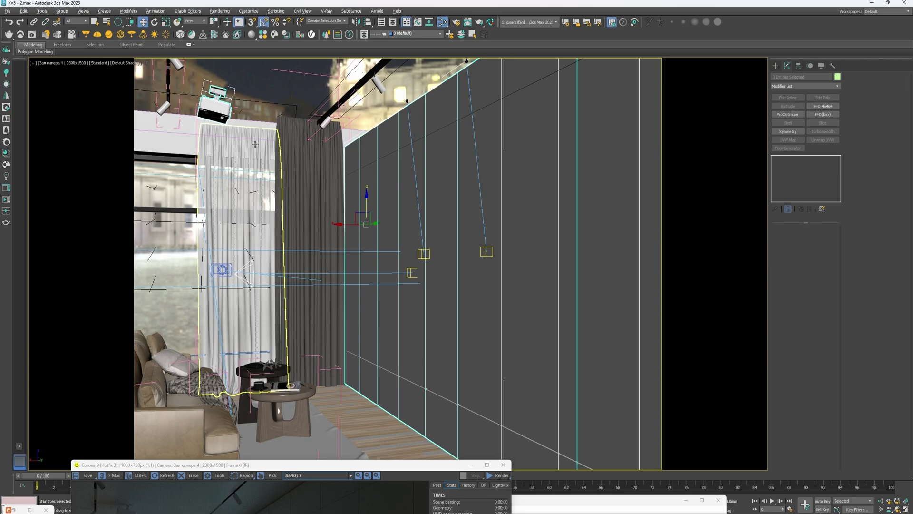
key("alt+q")
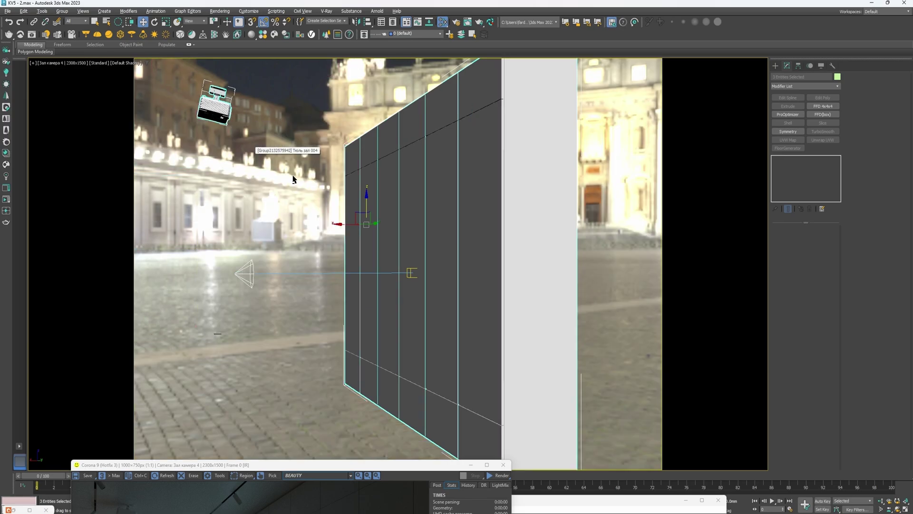
key("alt+w")
key("alt+w")
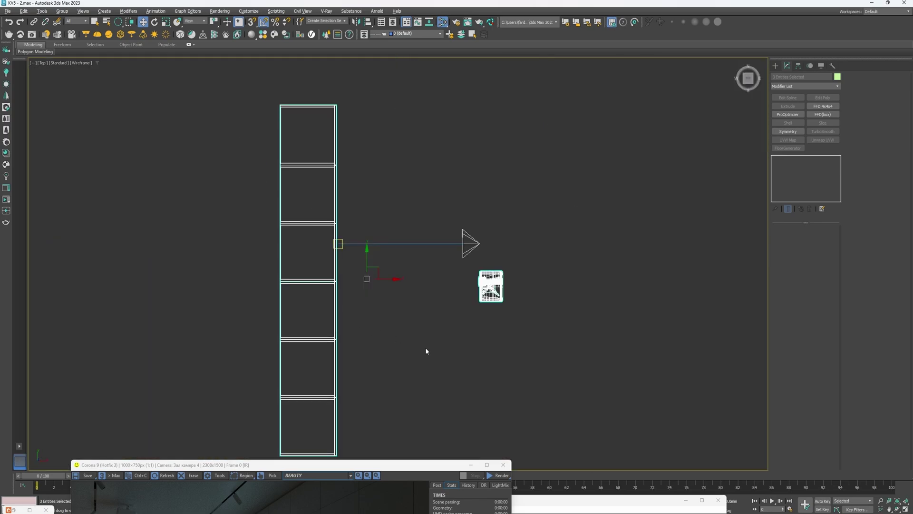
Create a Box primitive in the Top view between the wardrobe front and the spot light
left_click(595, 331)
left_click(775, 66)
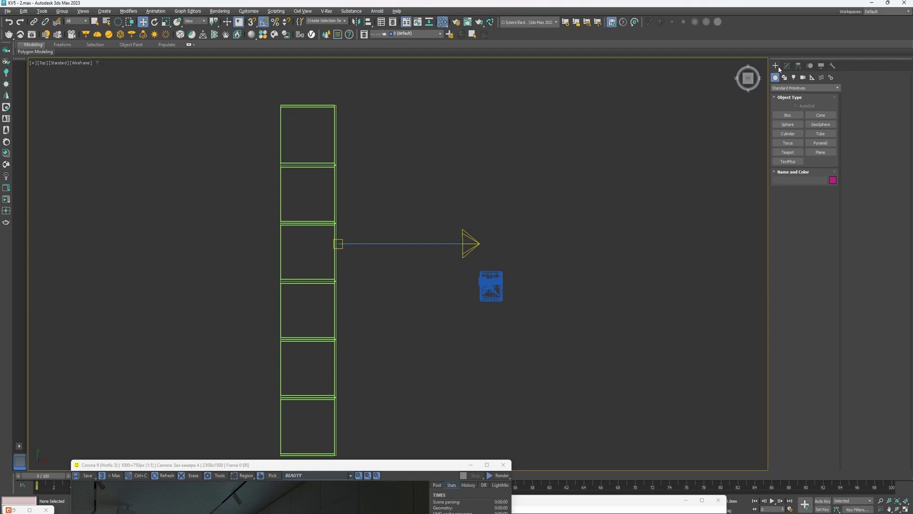
left_click(787, 115)
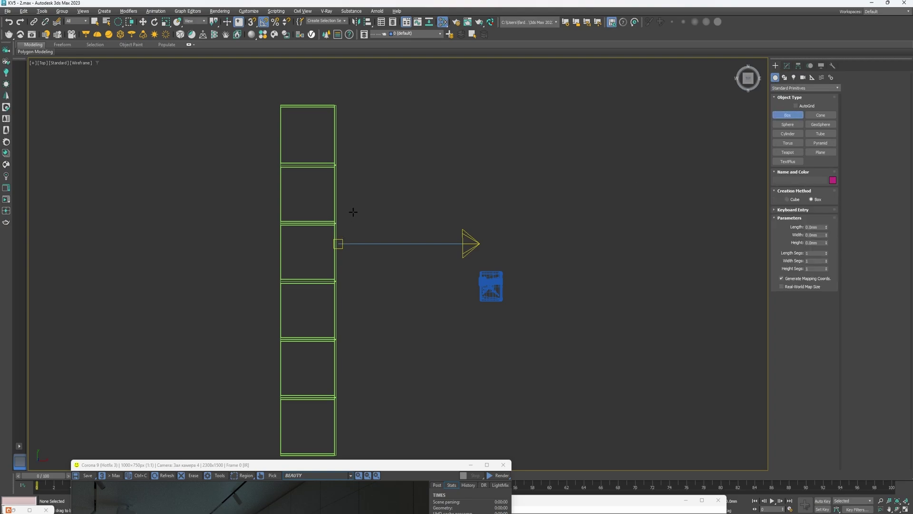
left_click_drag(353, 212, 438, 308)
left_click(409, 263)
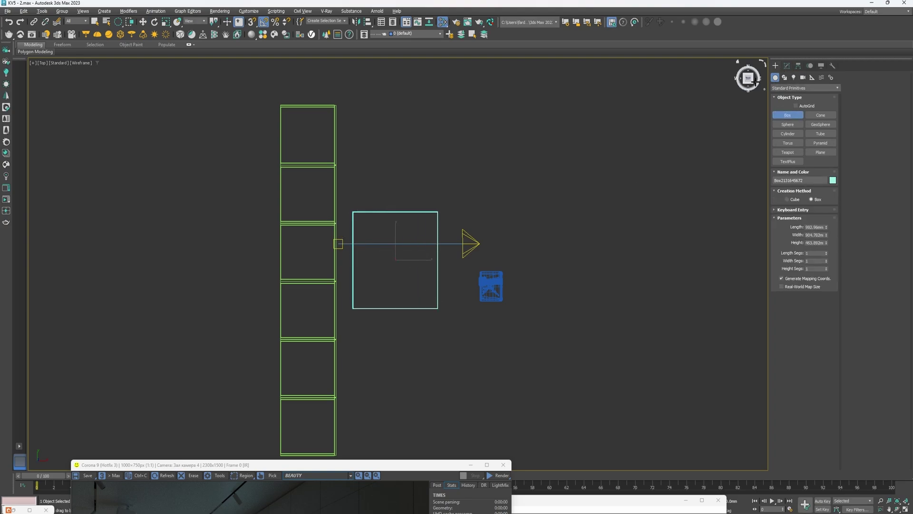
Convert the new box to an Editable Poly and switch to vertex editing
left_click(786, 66)
key("w")
right_click(410, 172)
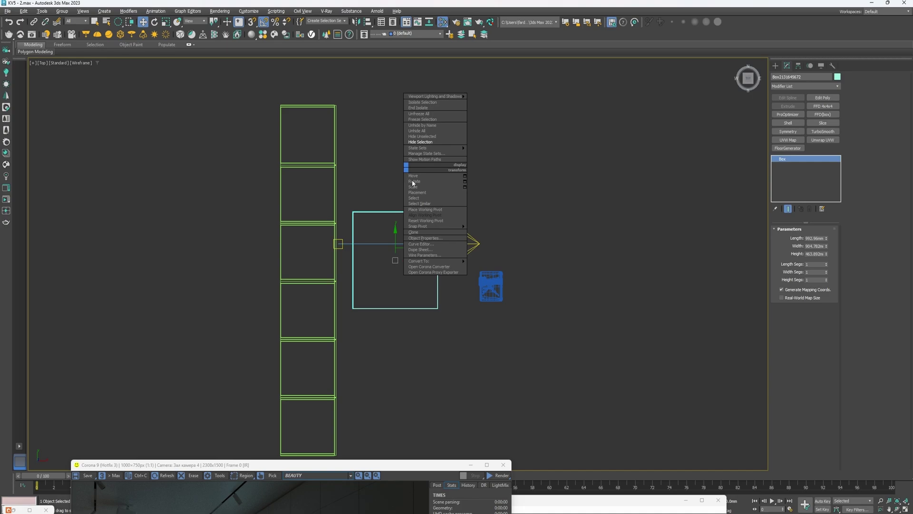
mouse_move(428, 261)
left_click(485, 268)
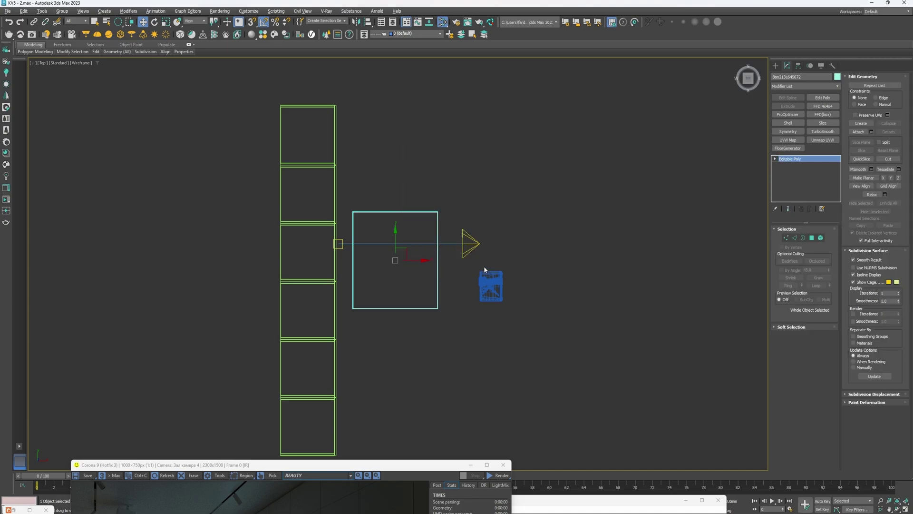
left_click(775, 159)
left_click(789, 166)
Snap the box's upper wardrobe-side vertices in the Top view to the front corner of the wardrobe's upper end
left_click_drag(440, 145, 328, 232)
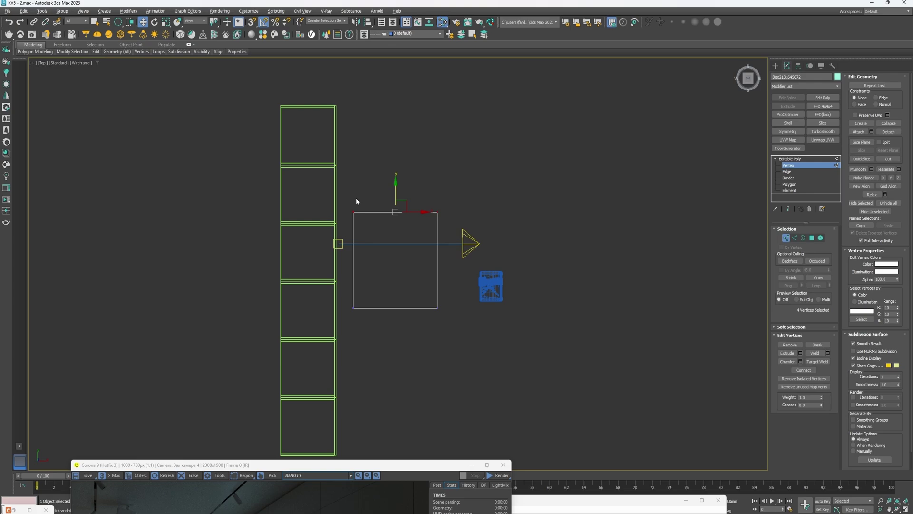
key("q")
left_click_drag(368, 184, 326, 229)
middle_click_drag(371, 194, 356, 238)
key("w")
left_click_drag(356, 238, 352, 143)
scroll(345, 145, "up", 10)
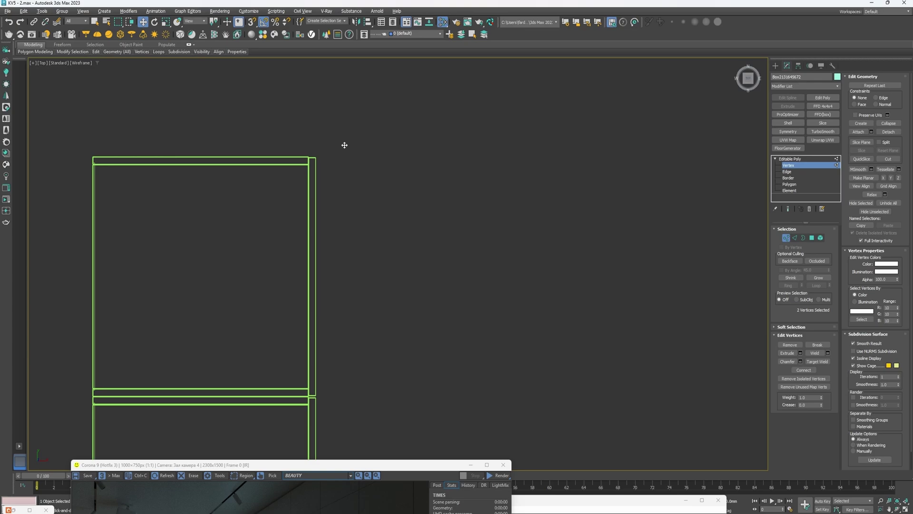
key("s")
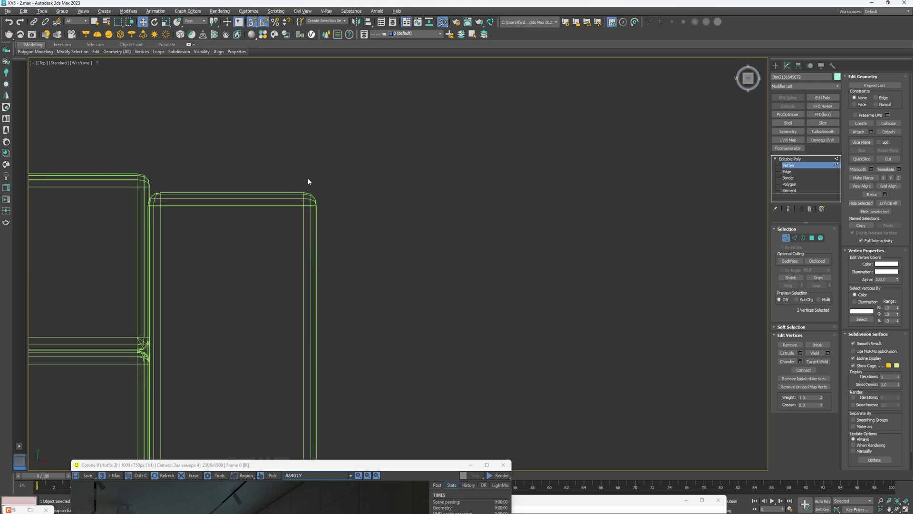
Snap the box's lower wardrobe-side vertices to the front joint between the wardrobe's fifth and sixth sections
scroll(309, 179, "down", 10)
left_click_drag(370, 235, 354, 344)
scroll(462, 217, "down", 1)
left_click_drag(406, 92, 365, 324)
scroll(392, 207, "up", 1)
key("s")
Move the box's remaining vertices from its side facing the projector over to the projector's lens
left_click_drag(417, 203, 401, 212)
middle_click_drag(401, 212, 347, 225)
left_click_drag(419, 189, 479, 232)
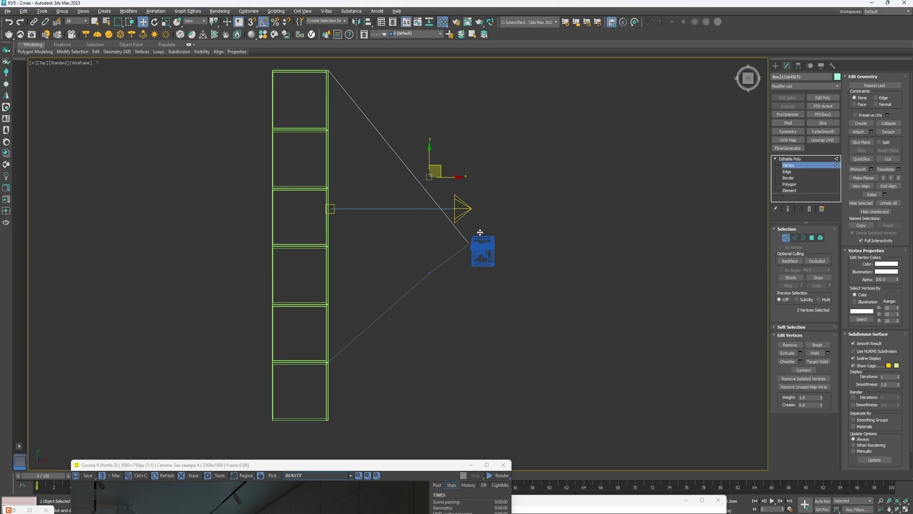
right_click(479, 232)
left_click_drag(430, 153, 418, 281)
left_click_drag(436, 264, 477, 242)
Fine-position the projector-side vertices at the front of the lens in the Top view, finishing in the Front view
scroll(473, 244, "up", 10)
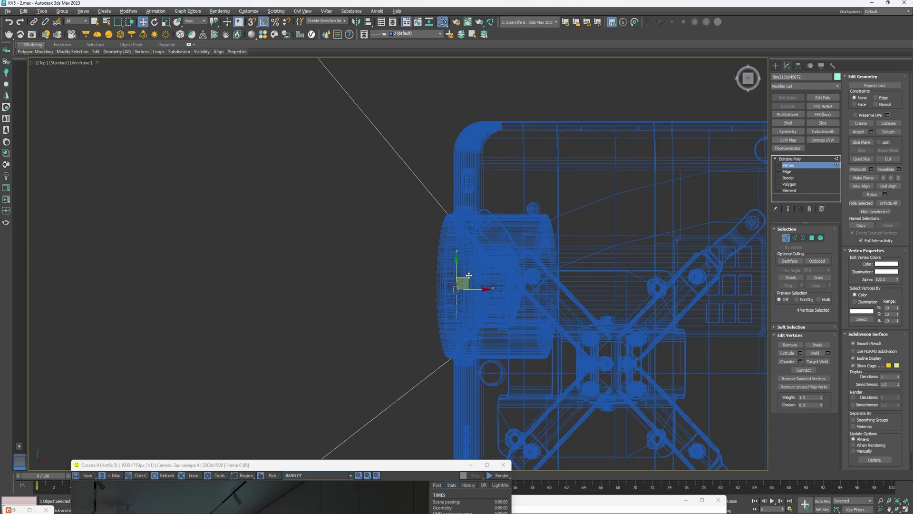
left_click_drag(467, 277, 448, 278)
left_click_drag(451, 240, 436, 224)
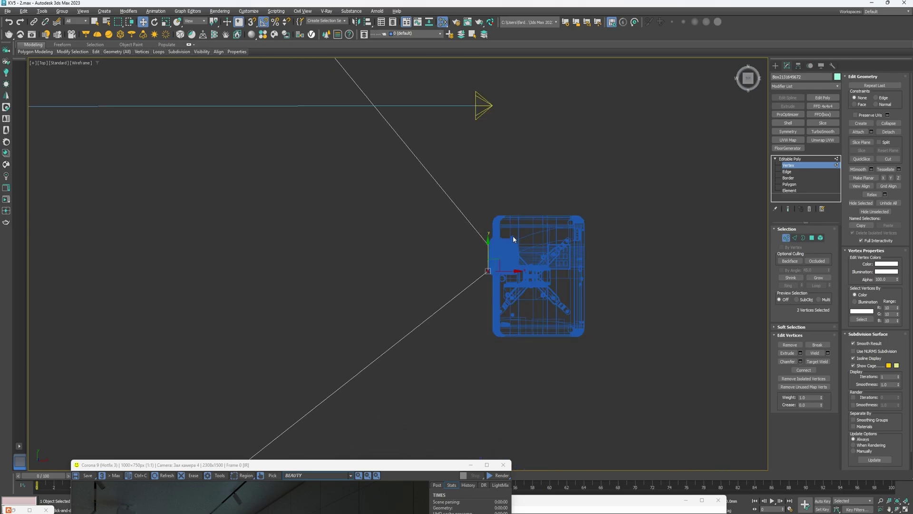
scroll(513, 235, "down", 5)
scroll(507, 253, "up", 10)
key("alt+w")
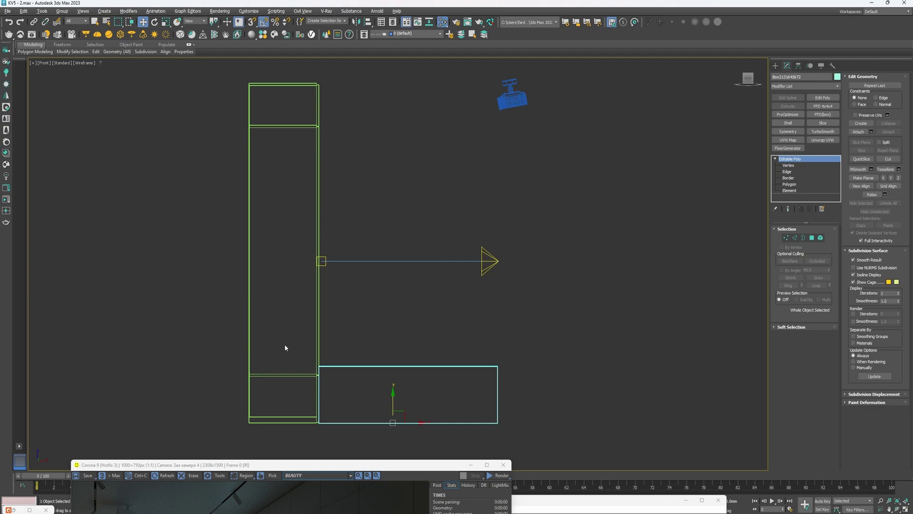
Raise the box to the spot light's height in the Front view and check it against the light cone
left_click_drag(394, 400, 398, 271)
left_click(479, 270)
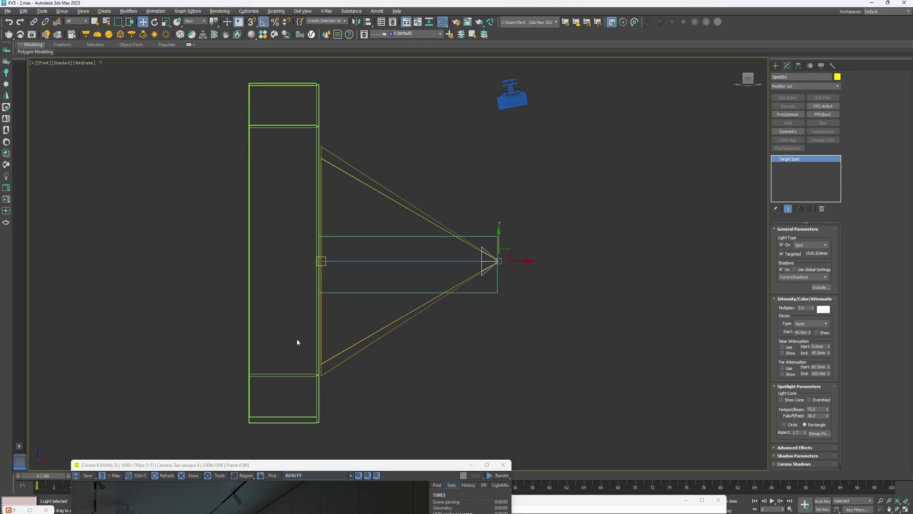
left_click(371, 292)
Stretch the box's wardrobe-side vertices up and down to match the height of the projected light, snapping the lower ones to the wardrobe's lower joint
key("1")
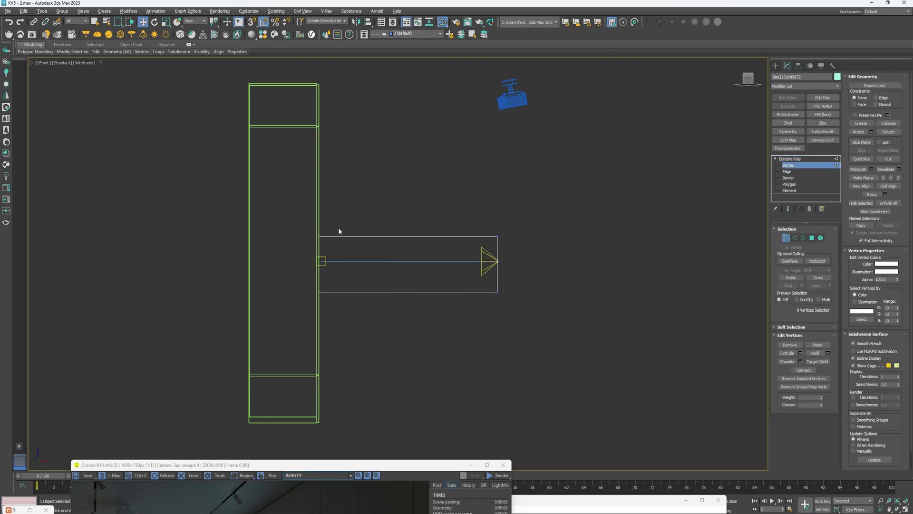
left_click_drag(338, 229, 307, 245)
left_click_drag(319, 217, 319, 151)
left_click_drag(352, 264, 302, 324)
key("s")
left_click_drag(319, 274, 319, 374)
key("s")
key("1")
left_click(637, 242)
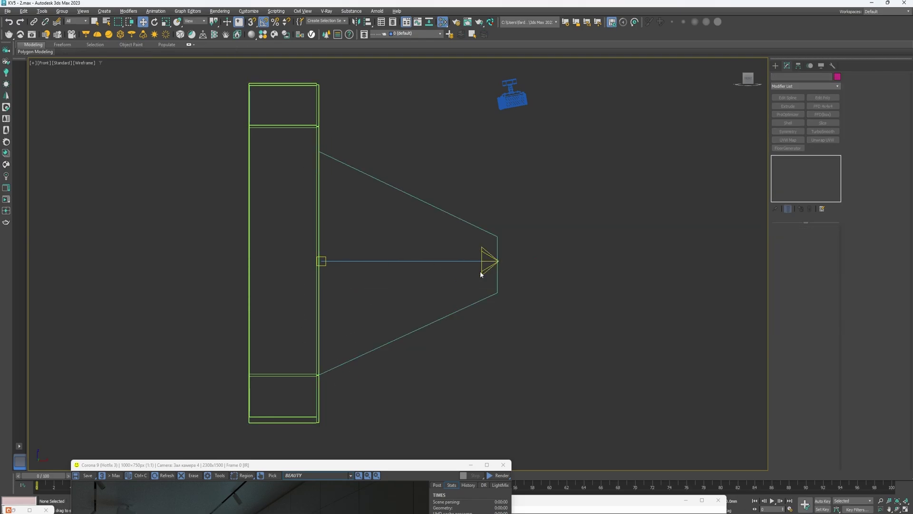
Move the box's upper projector-side vertices up to the projector in the Front view
left_click(482, 273)
left_click(497, 285)
left_click(788, 166)
middle_click_drag(512, 211, 478, 245)
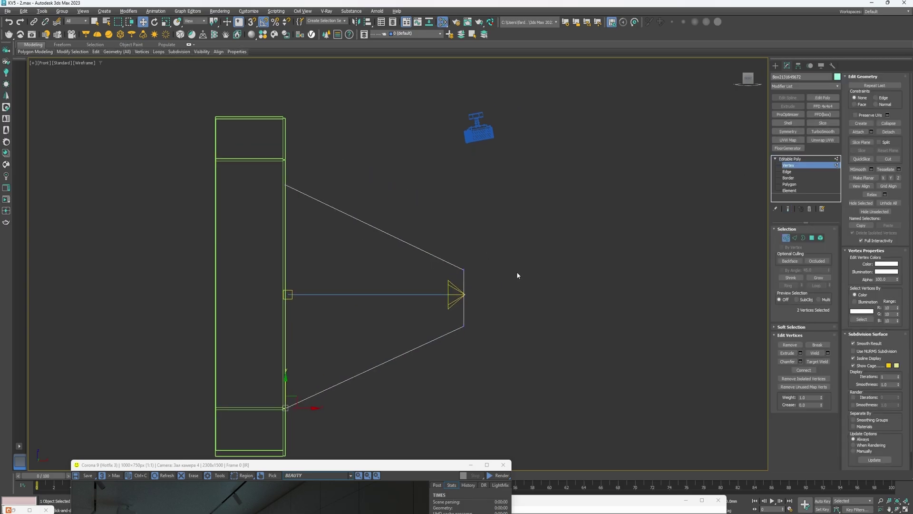
left_click_drag(468, 281, 474, 138)
Raise the box's lower projector-side vertices up to the projector's lens
scroll(473, 143, "up", 2)
scroll(466, 190, "up", 1)
left_click_drag(464, 273, 426, 300)
middle_click_drag(440, 280, 422, 364)
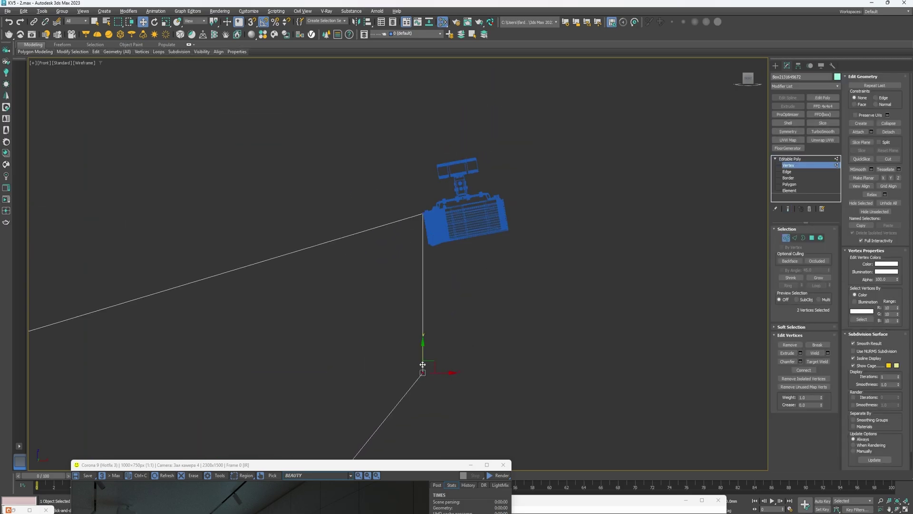
left_click_drag(422, 346, 424, 214)
Fit the projector-side vertices into the lens so the narrow end of the box starts inside the projector
scroll(426, 214, "up", 3)
left_click_drag(440, 190, 417, 215)
left_click_drag(399, 221, 433, 290)
scroll(430, 248, "up", 2)
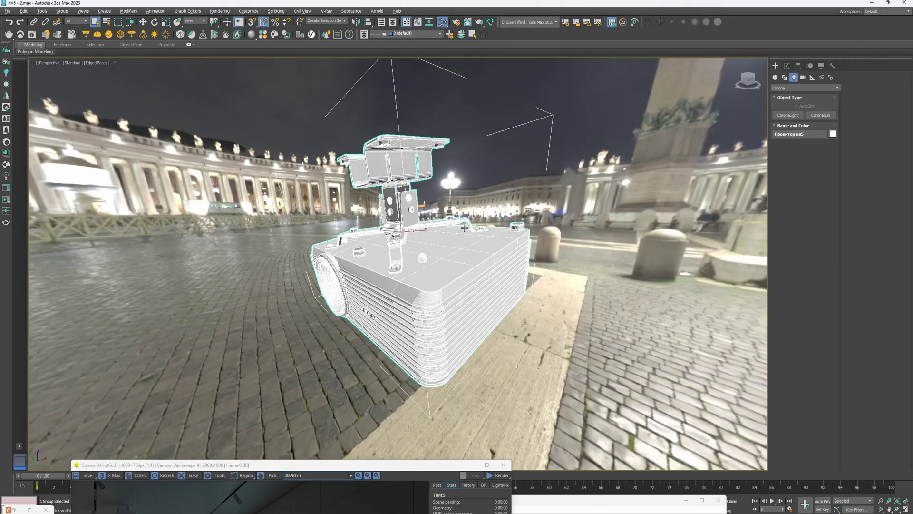
Create a disk-shaped CoronaLight in the Left view, centred on the projector's lens and covering its inner opening
key("alt+w")
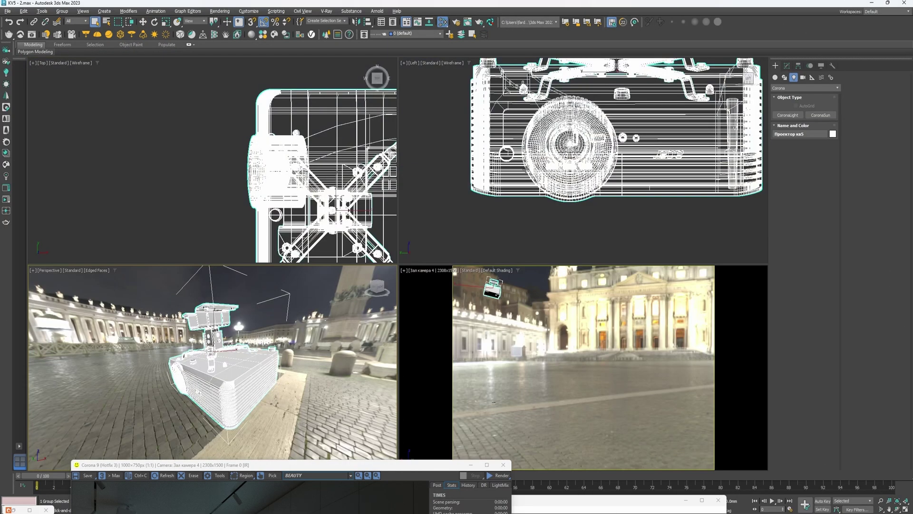
middle_click(526, 168)
key("alt+w")
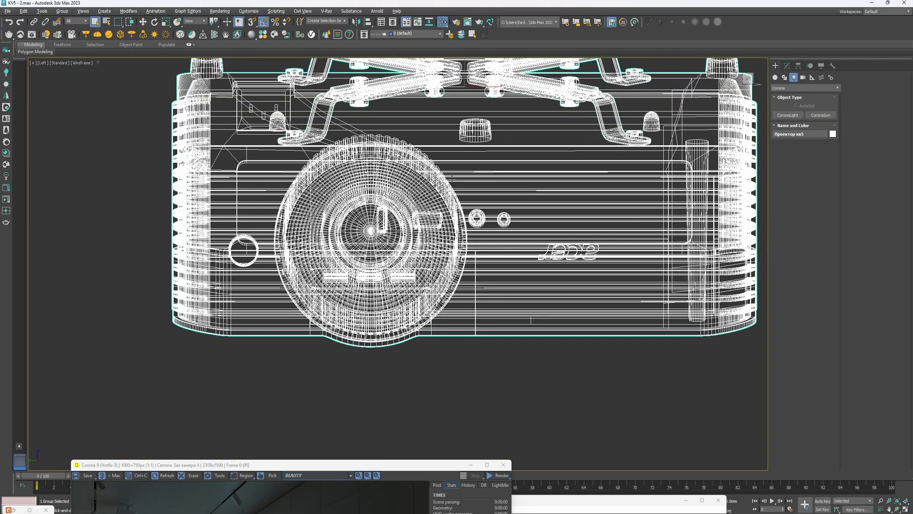
scroll(452, 178, "down", 4)
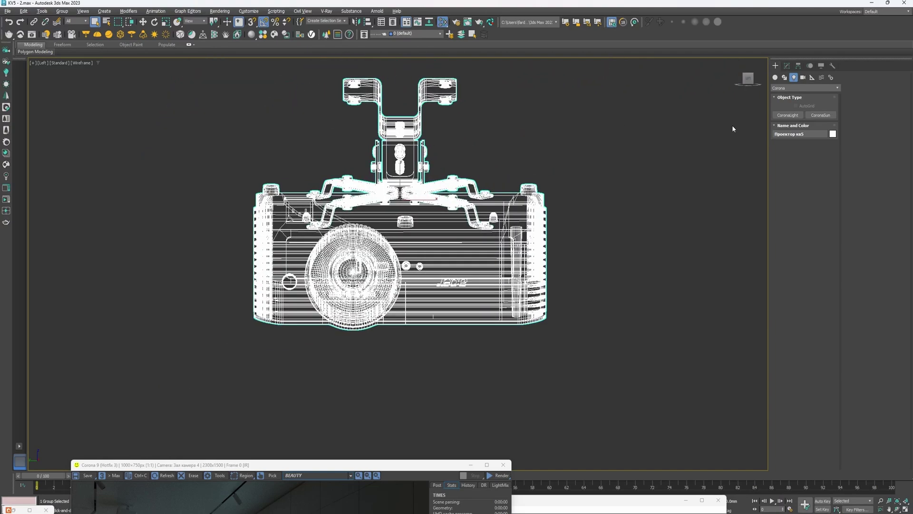
left_click(787, 115)
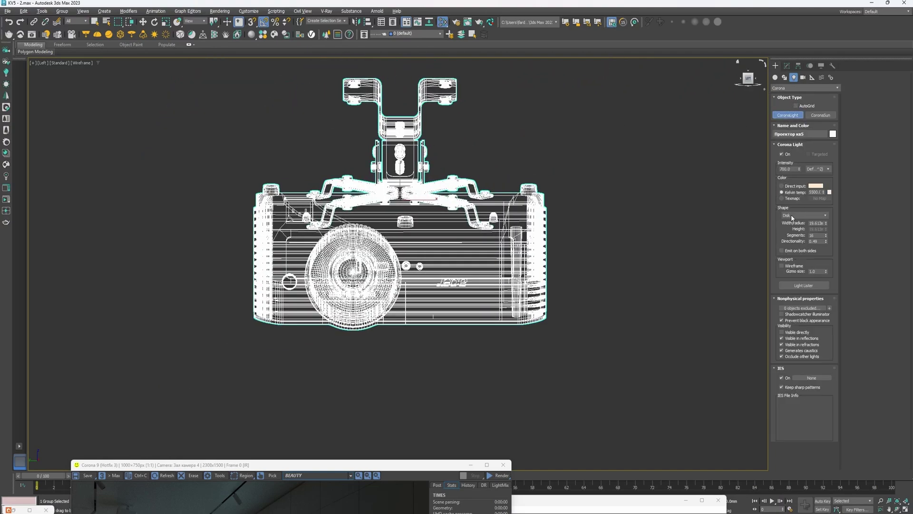
scroll(368, 273, "up", 6)
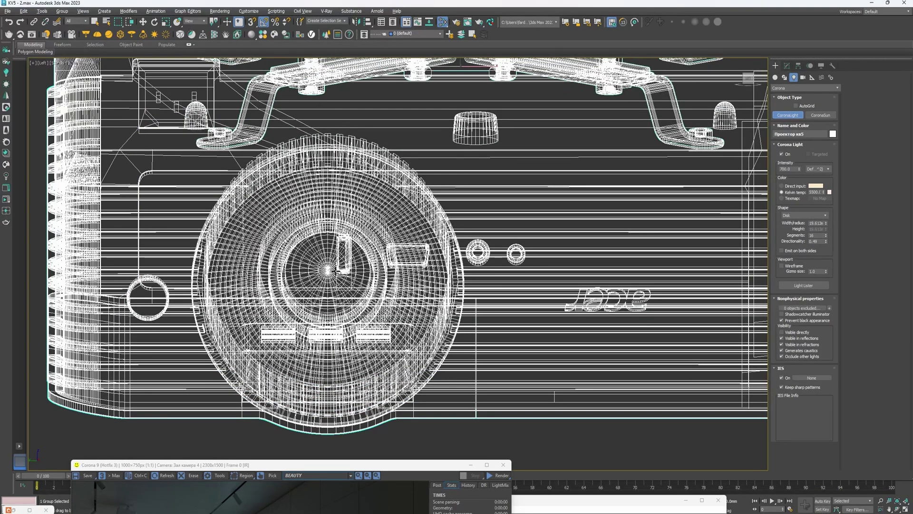
left_click_drag(327, 270, 374, 297)
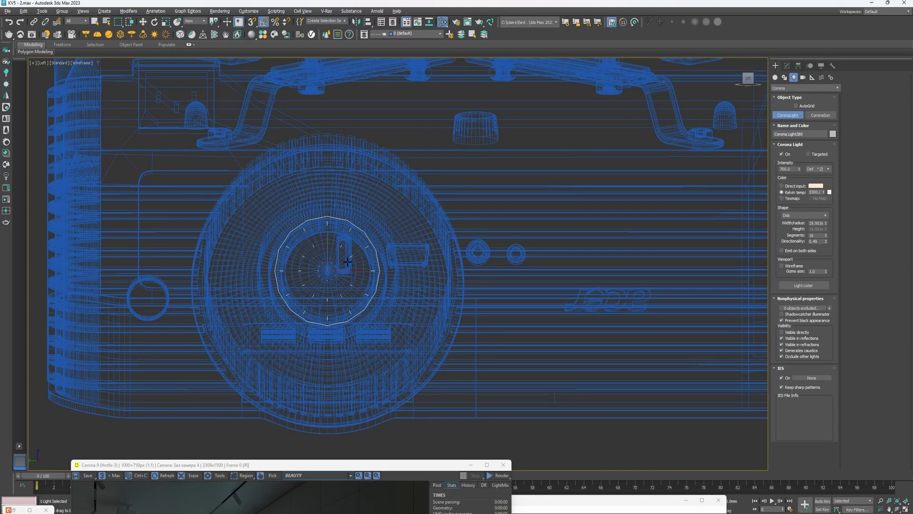
right_click(532, 242)
Move the disk light along X in the Top view until it sits inside the front of the projector's lens
key("alt+w")
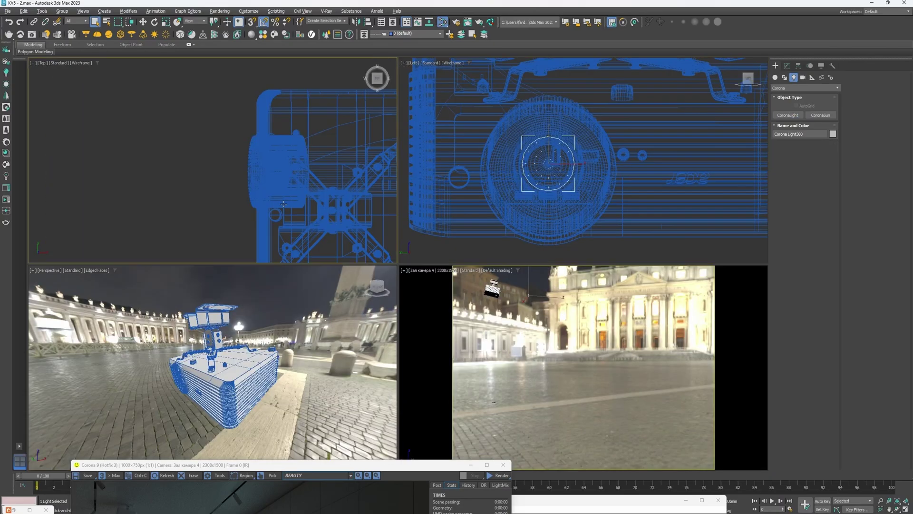
right_click(392, 220)
key("alt+w")
scroll(392, 220, "down", 10)
scroll(382, 222, "up", 5)
key("w")
left_click_drag(358, 231, 440, 230)
scroll(482, 232, "up", 5)
key("e")
key("w")
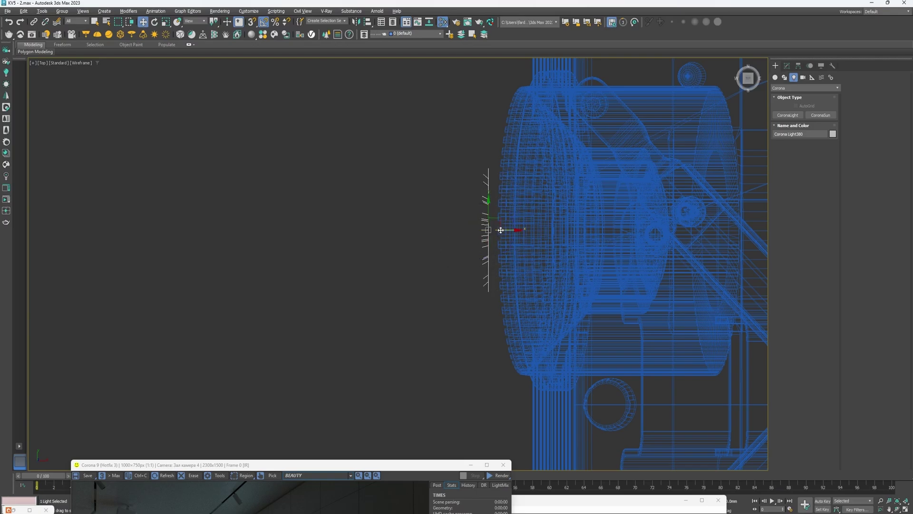
left_click_drag(507, 230, 584, 227)
key("alt+w")
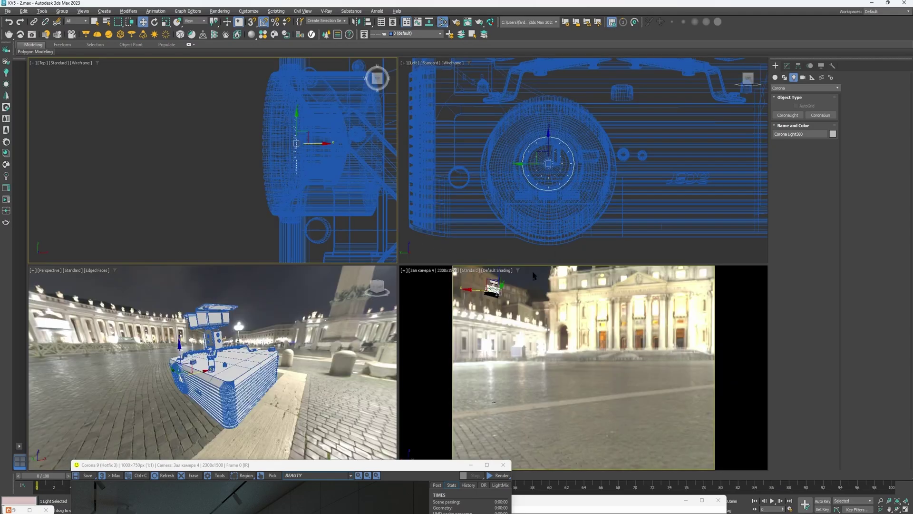
Rotate the disk light in the Perspective view to follow the tilt of the projector's lens
middle_click(452, 271)
key("alt+w")
key("alt+w")
middle_click(328, 338)
key("alt+w")
key("z")
mouse_move(390, 293)
middle_mouse_down("alt")
mouse_move(412, 290)
mouse_move(383, 281)
middle_mouse_up("alt")
key("e")
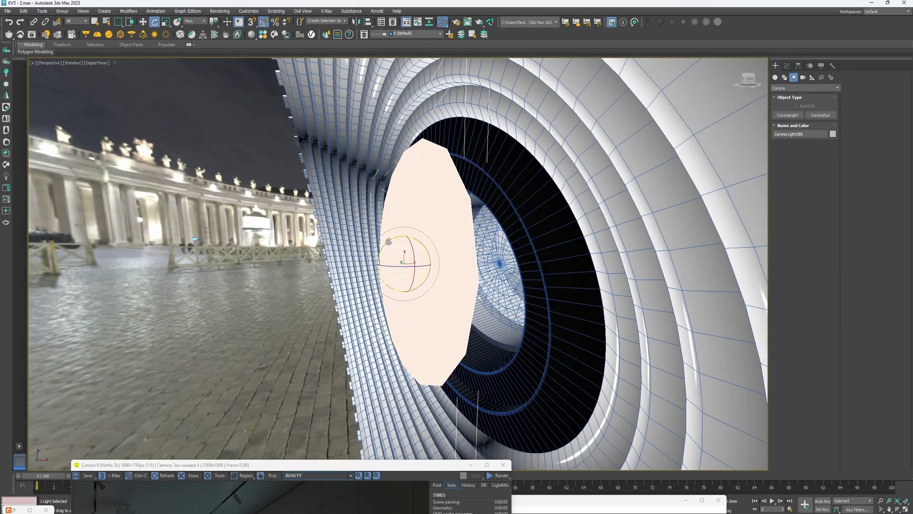
left_click_drag(388, 241, 384, 245)
middle_click_drag(468, 252, 452, 275, "alt")
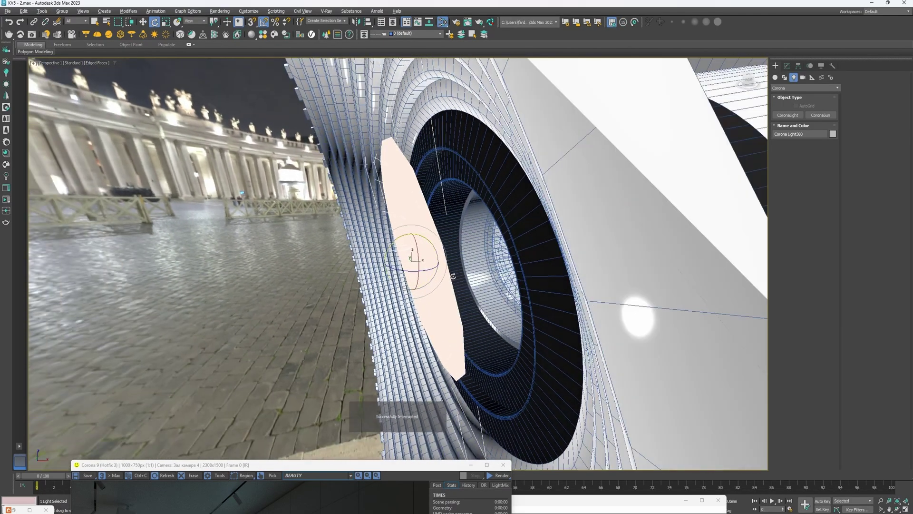
Move the disk light back toward the projector and centre it in the lens opening
key("w")
left_click_drag(436, 257, 467, 257)
middle_click_drag(470, 257, 450, 243, "alt")
left_click_drag(450, 242, 451, 257)
left_click_drag(428, 273, 437, 274)
middle_click_drag(437, 273, 480, 264, "alt")
Set the disk light's radius to 25 mm so it fills the lens opening
left_click(787, 65)
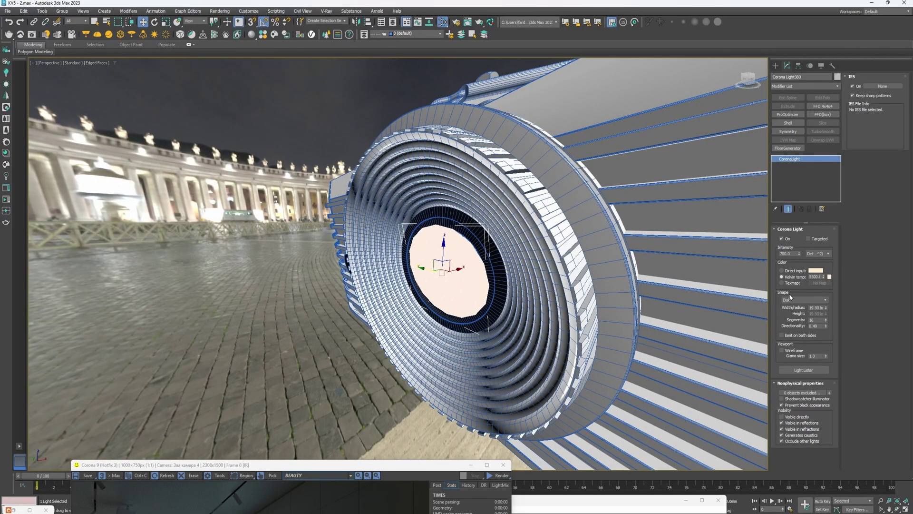
left_click(814, 306)
type("20")
key("Return")
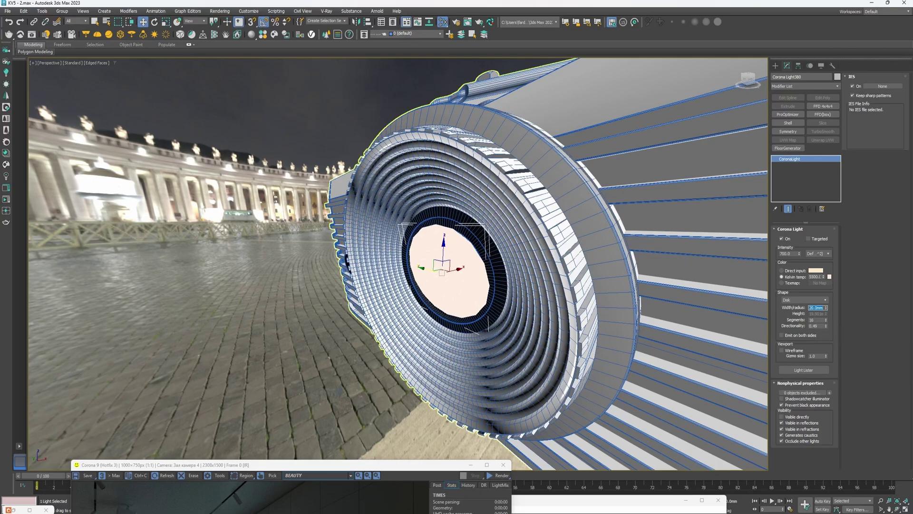
type("22")
key("Return")
key("Return")
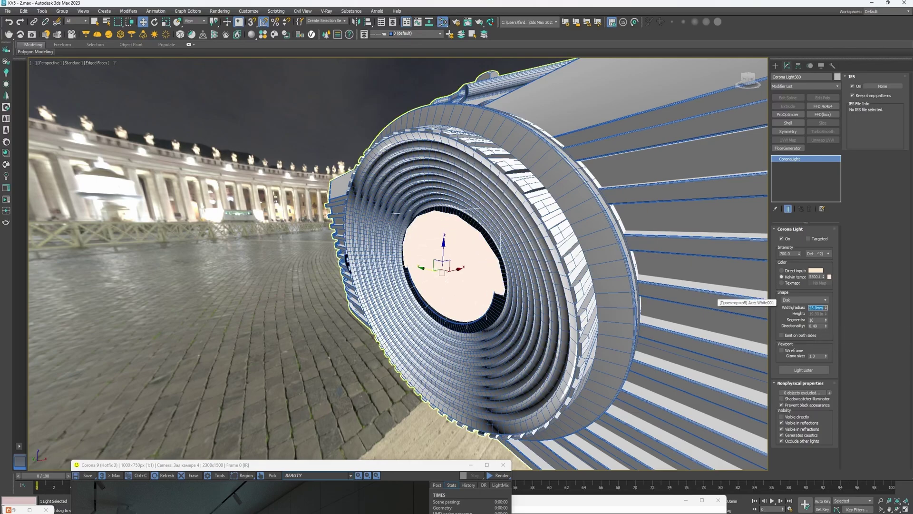
Rotate the enlarged disk light slightly so its whole face lies parallel to the lens opening
type("e")
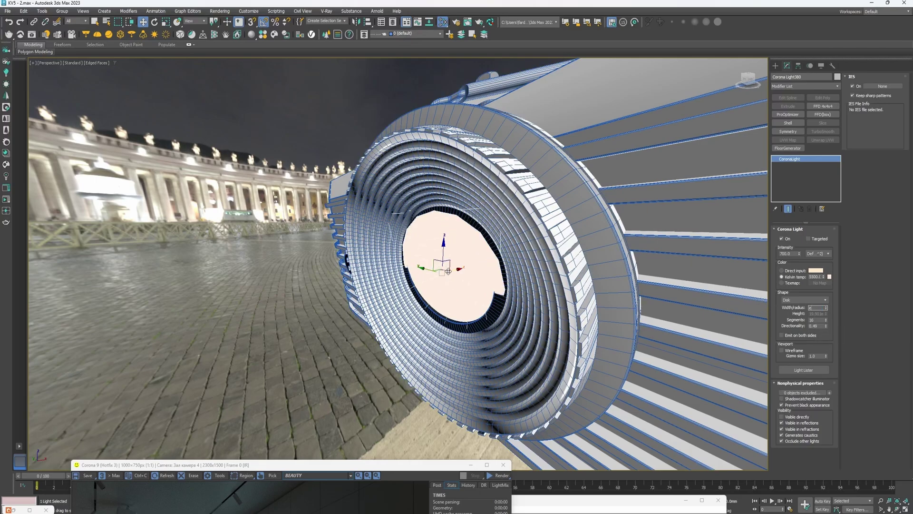
scroll(439, 263, "up", 3)
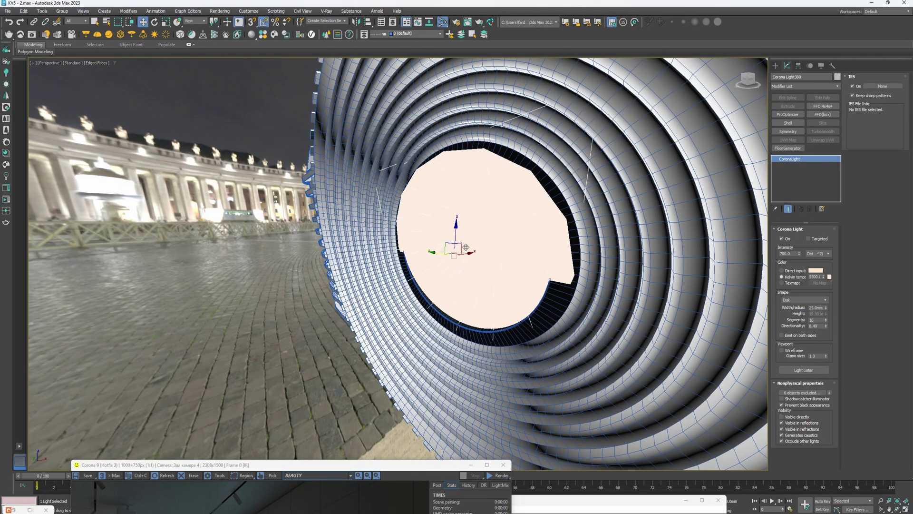
key("e")
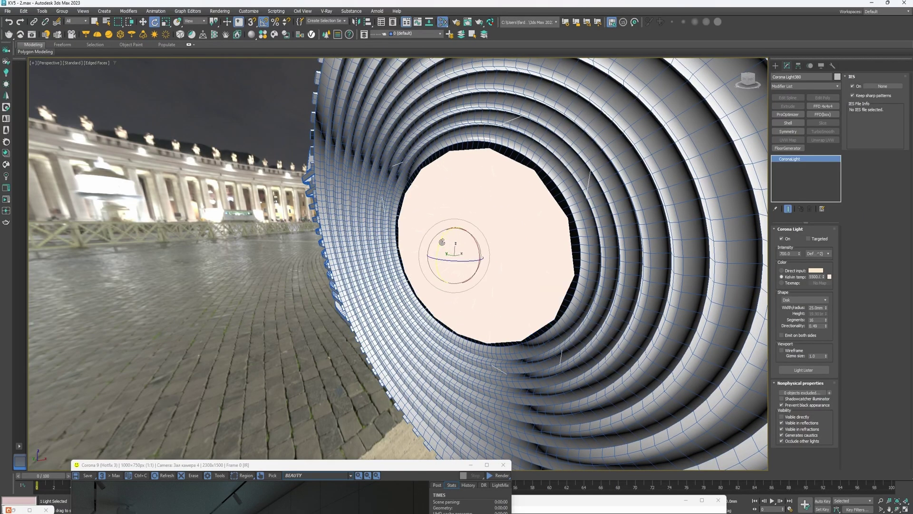
key("q")
middle_click_drag(442, 242, 607, 300, "alt")
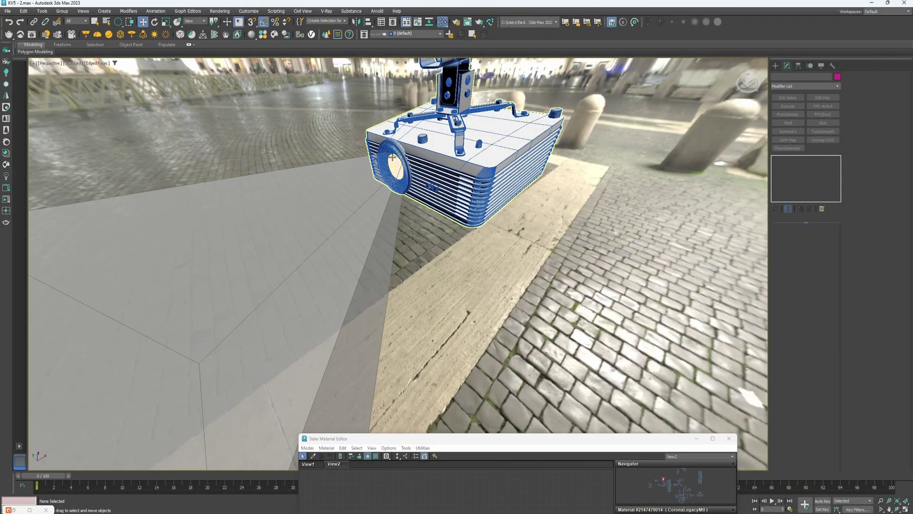
Examine the beam box from several angles, including where its narrow end meets the lens and the disk light
scroll(407, 150, "down", 5)
middle_click_drag(386, 214, 343, 216, "alt")
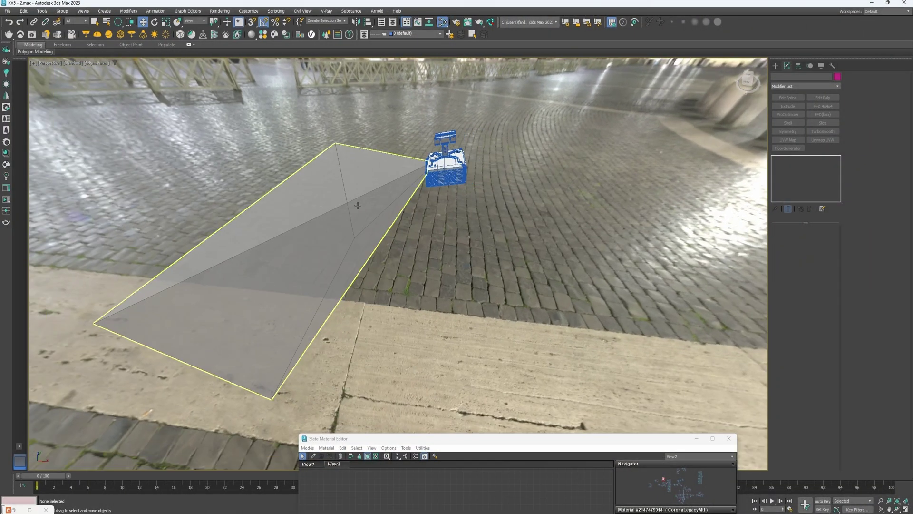
left_click(358, 205)
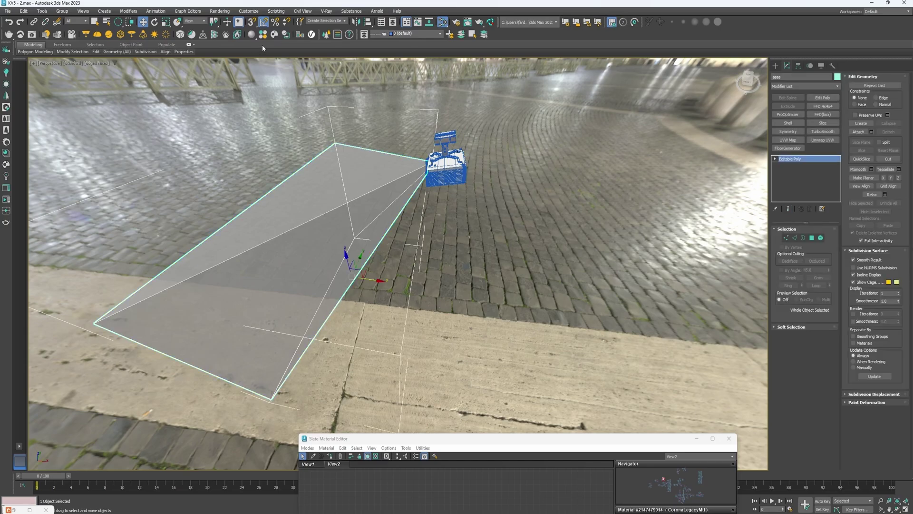
middle_click_drag(371, 234, 391, 221, "alt")
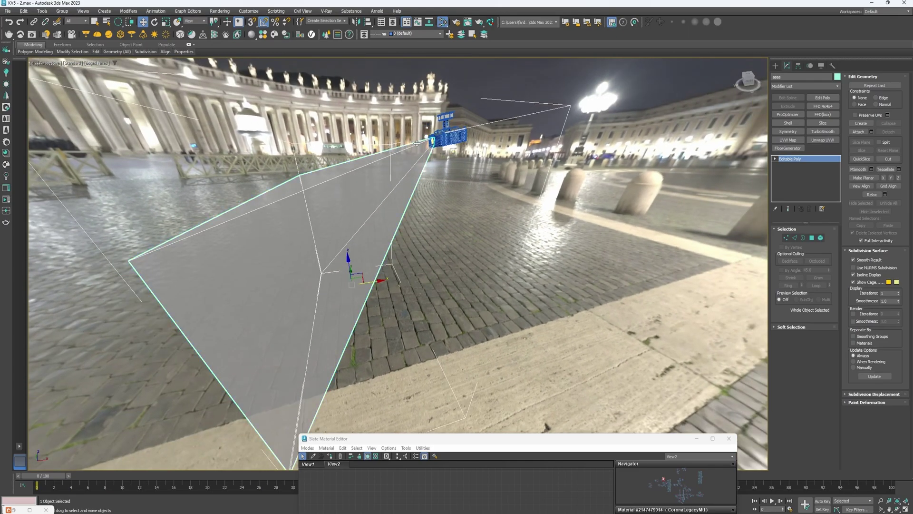
middle_click_drag(409, 167, 388, 206, "alt")
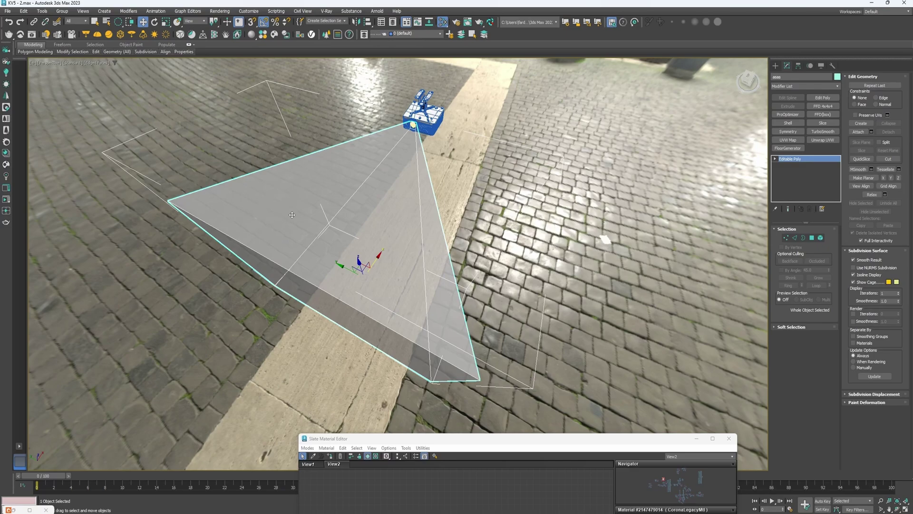
middle_click_drag(307, 191, 334, 212, "alt")
scroll(363, 157, "up", 8)
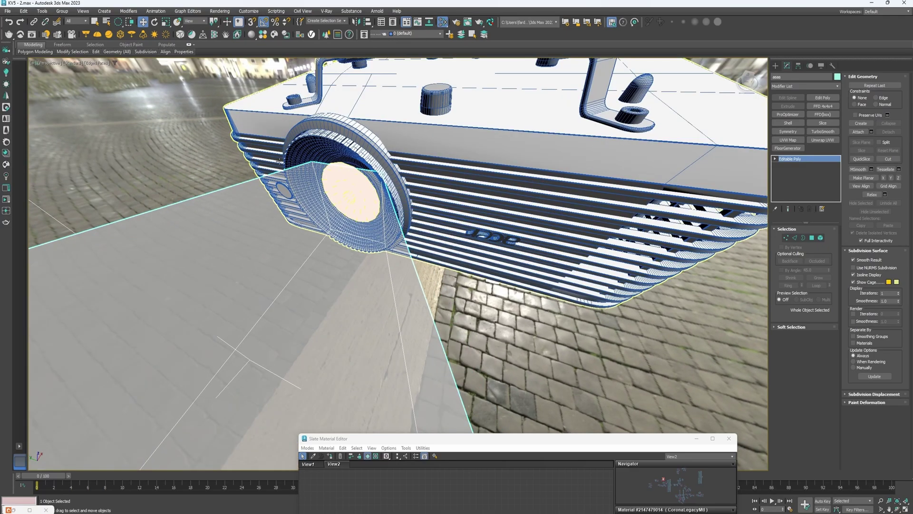
left_click(212, 155)
scroll(351, 165, "up", 6)
Check the lens light's Exclude/Include settings for Include mode, Illumination and the beam box as the listed object
left_click(350, 167)
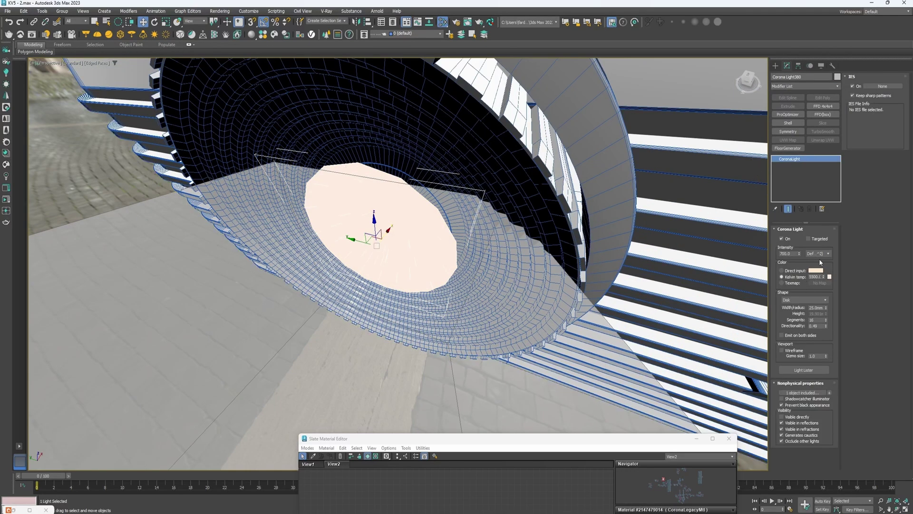
left_click(797, 393)
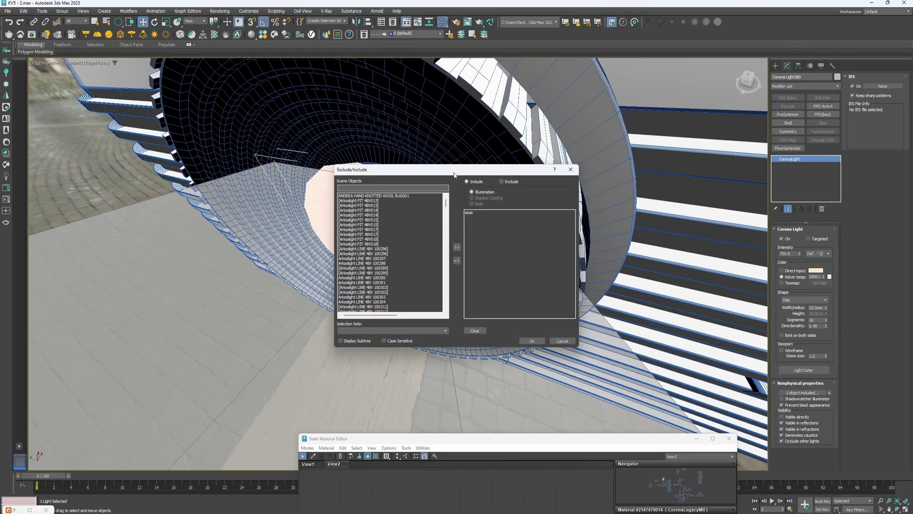
left_click_drag(454, 174, 455, 164)
left_click(470, 172)
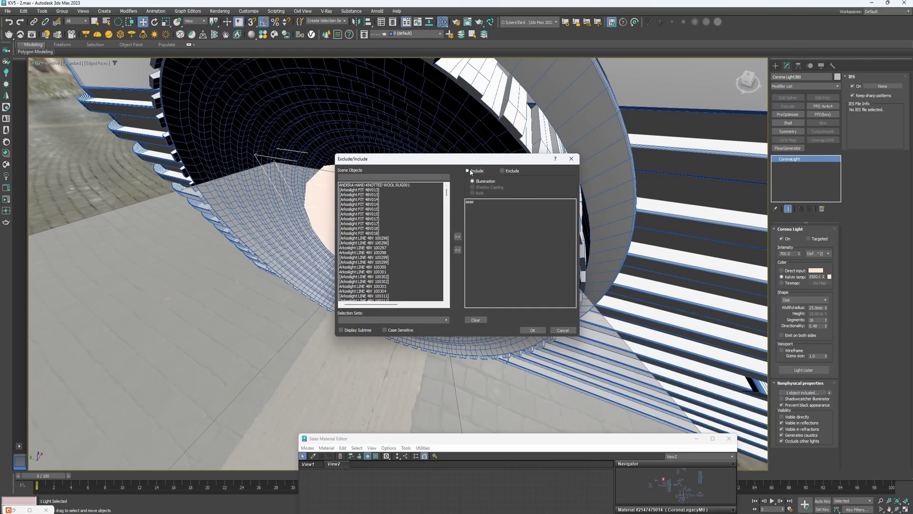
left_click(475, 202)
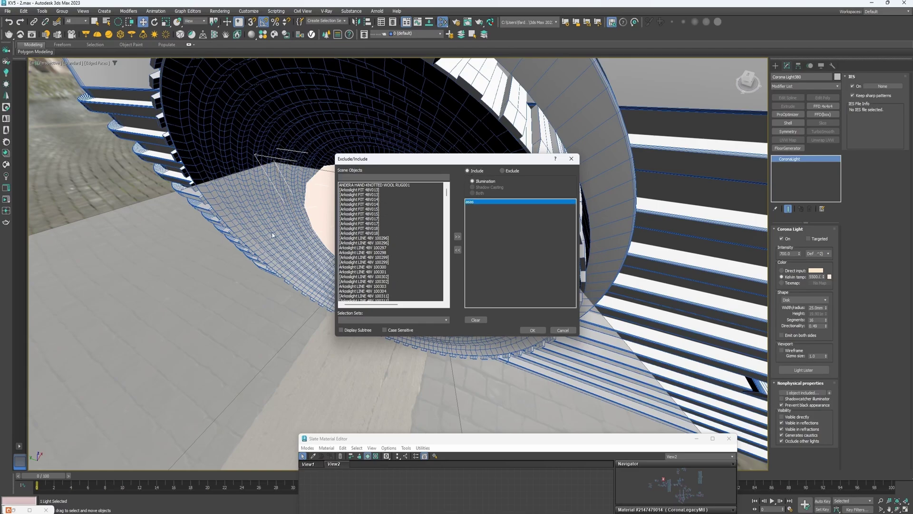
left_click(532, 330)
Select the beam box and show it through the scene camera
scroll(363, 332, "down", 5)
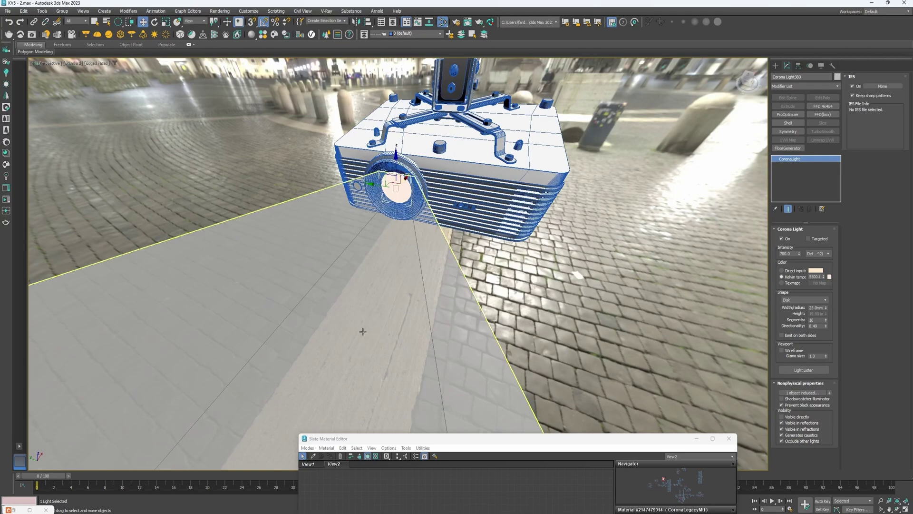
middle_click_drag(448, 222, 422, 252)
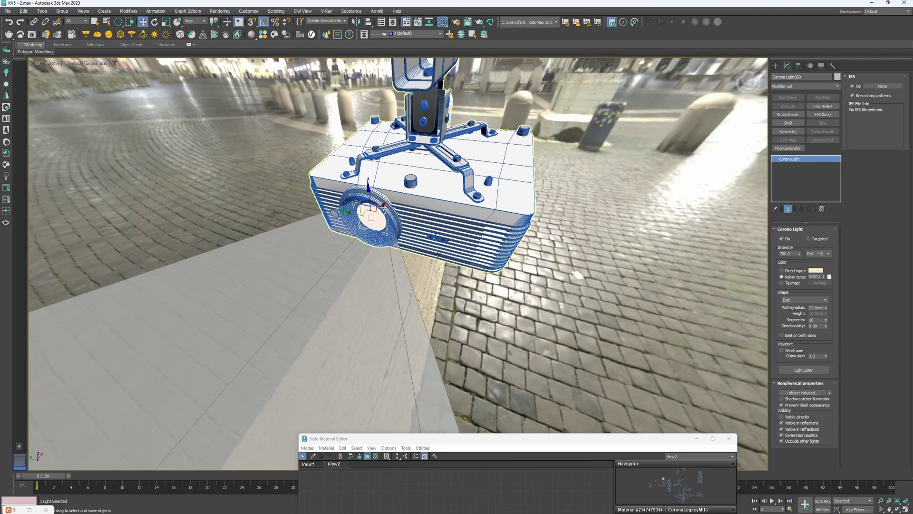
middle_click_drag(364, 163, 505, 213, "alt")
scroll(423, 268, "down", 3)
left_click(418, 278)
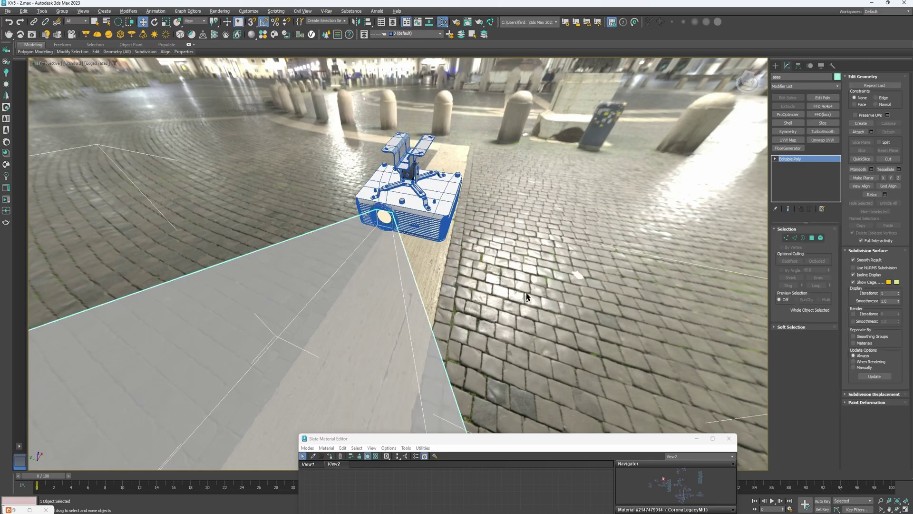
key("c")
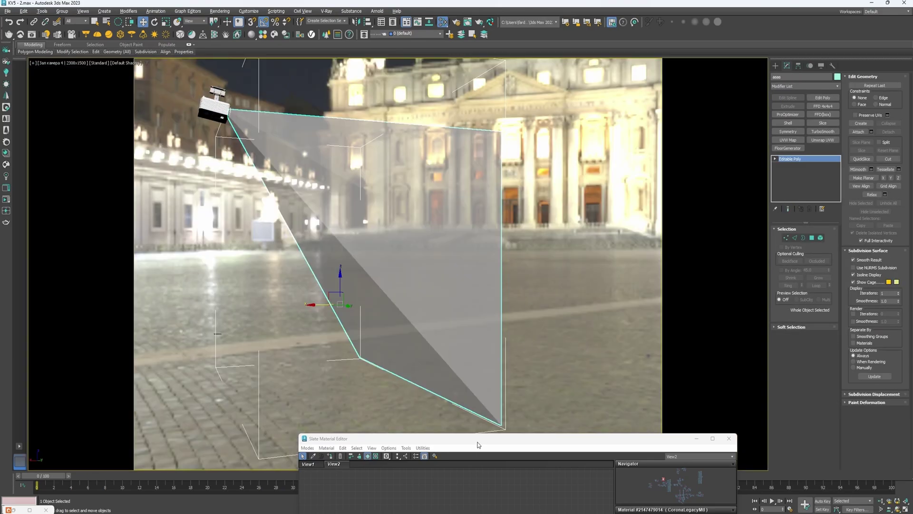
Create a new CoronaVolumeMtl in an empty area of the material graph
left_click_drag(478, 445, 482, 106)
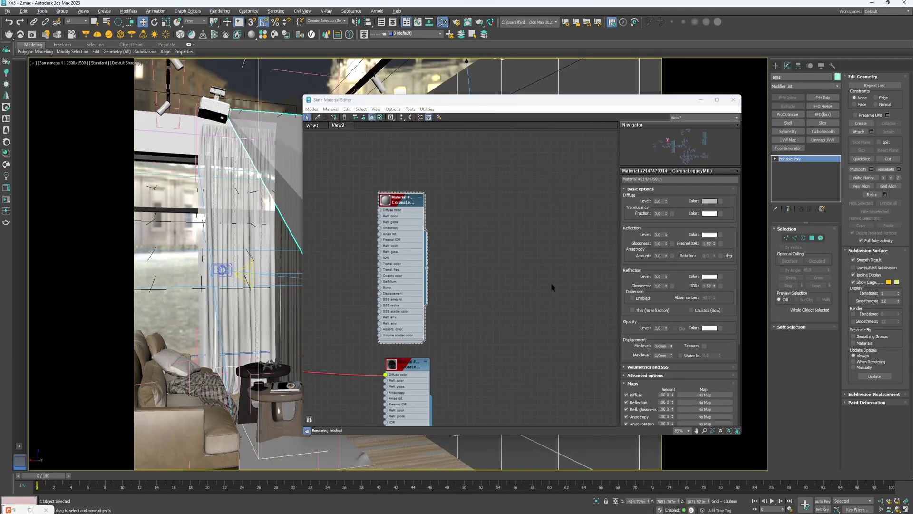
left_click_drag(470, 103, 495, 166)
scroll(459, 265, "down", 1)
middle_click_drag(513, 299, 390, 247)
middle_click_drag(520, 271, 428, 228)
right_click(337, 187)
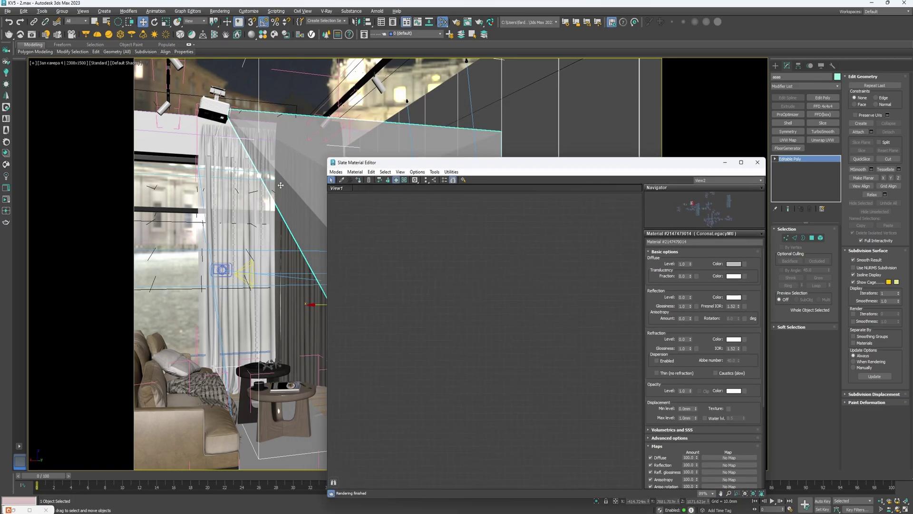
left_click(343, 189)
right_click(458, 252)
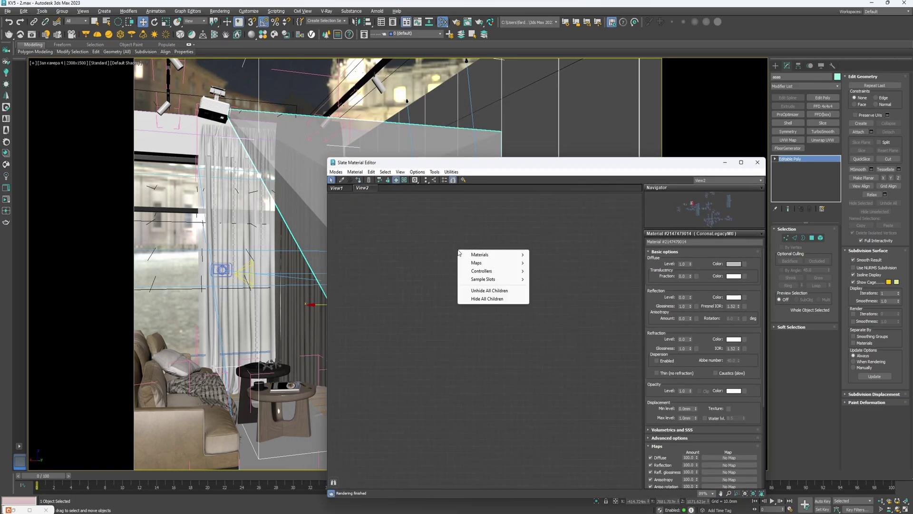
mouse_move(474, 257)
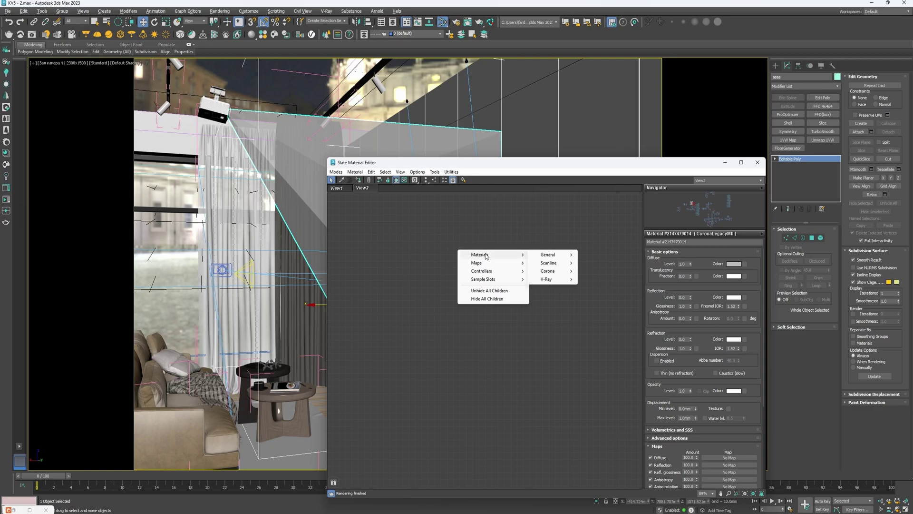
mouse_move(549, 270)
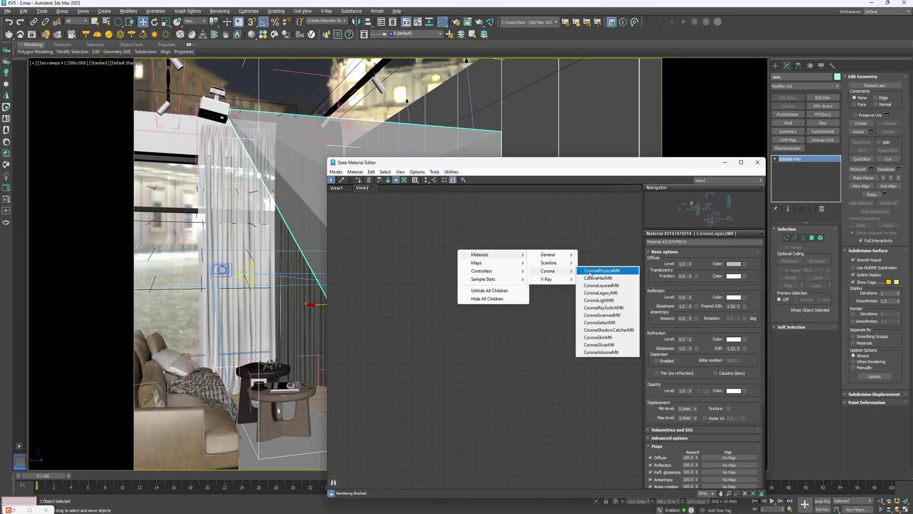
left_click(592, 352)
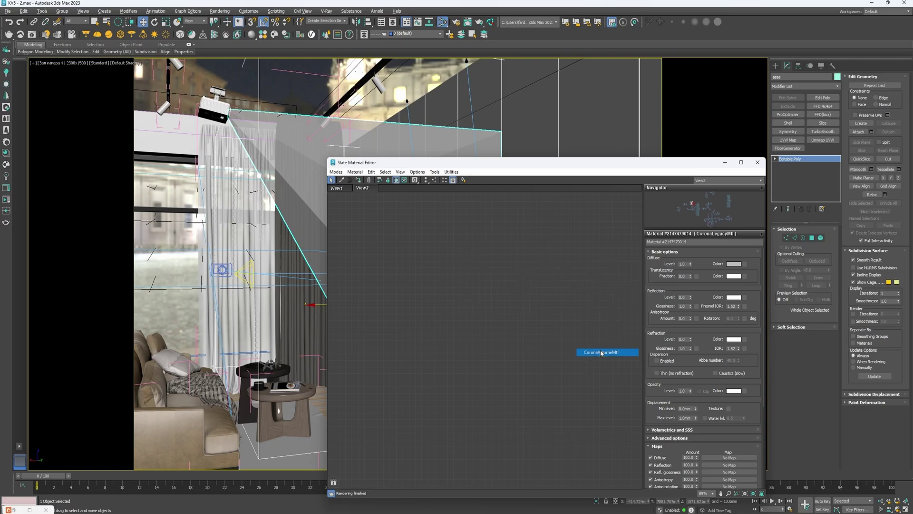
scroll(454, 248, "up", 5)
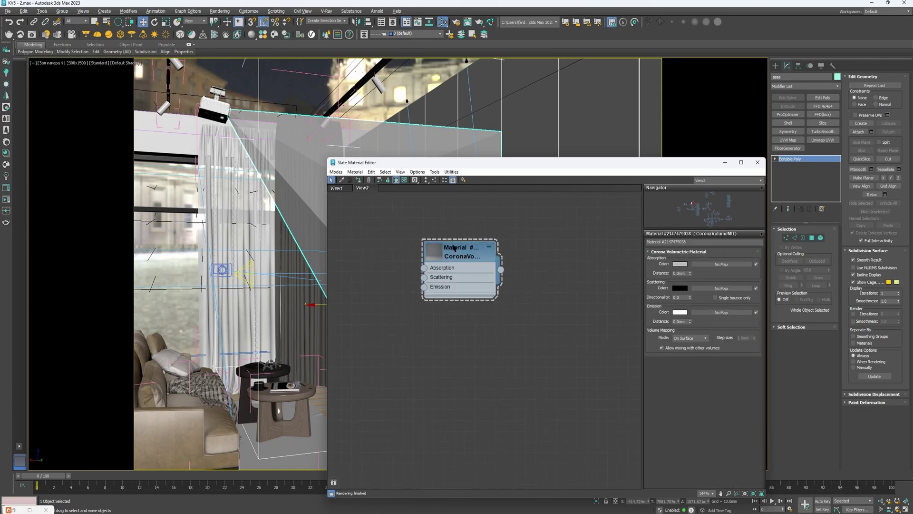
Assign the new volume material to the beam box and run the interactive render alongside its settings
left_click(359, 181)
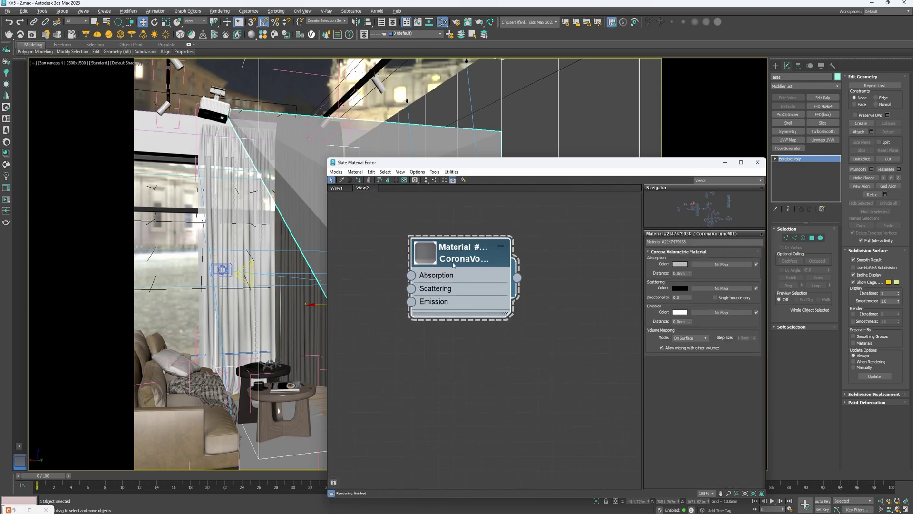
left_click_drag(478, 164, 640, 210)
left_click(7, 194)
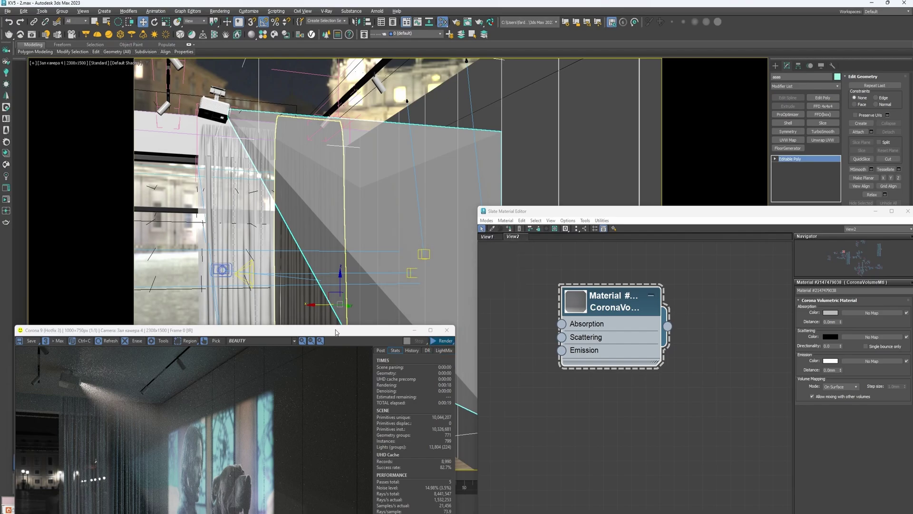
left_click_drag(336, 332, 390, 74)
left_click_drag(745, 212, 596, 353)
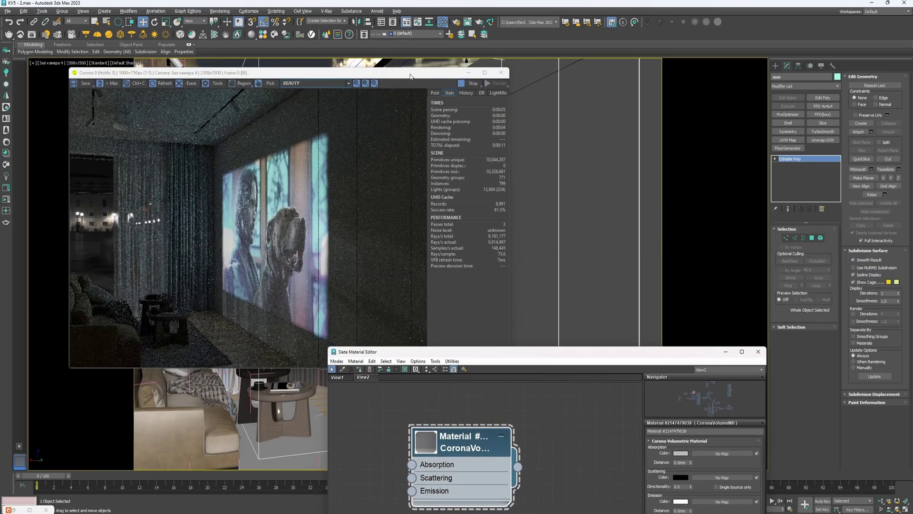
left_click_drag(410, 77, 429, 62)
left_click_drag(574, 352, 602, 174)
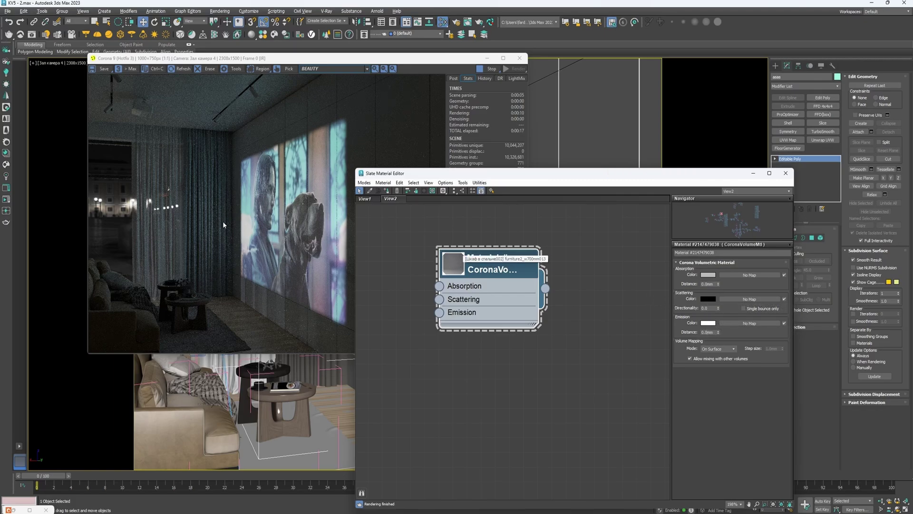
left_click_drag(568, 228, 452, 341)
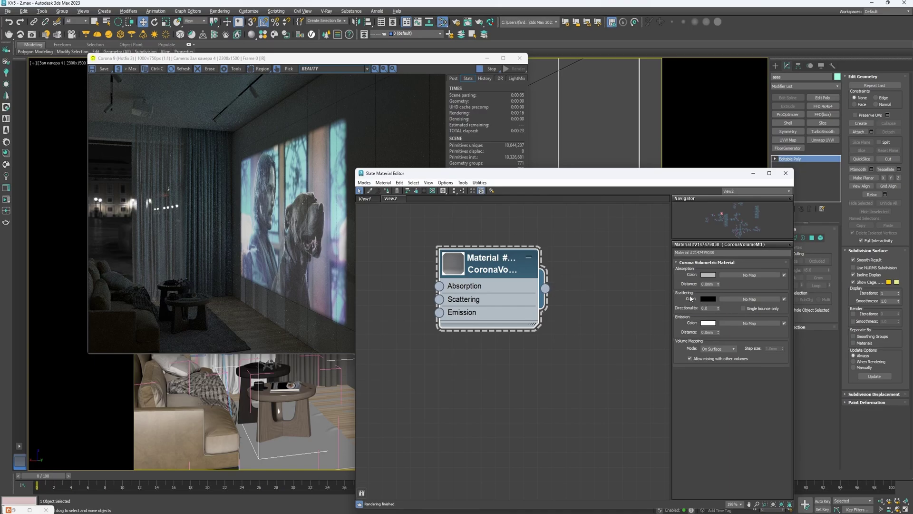
Set the volume material's scattering color to pure white
left_click(708, 299)
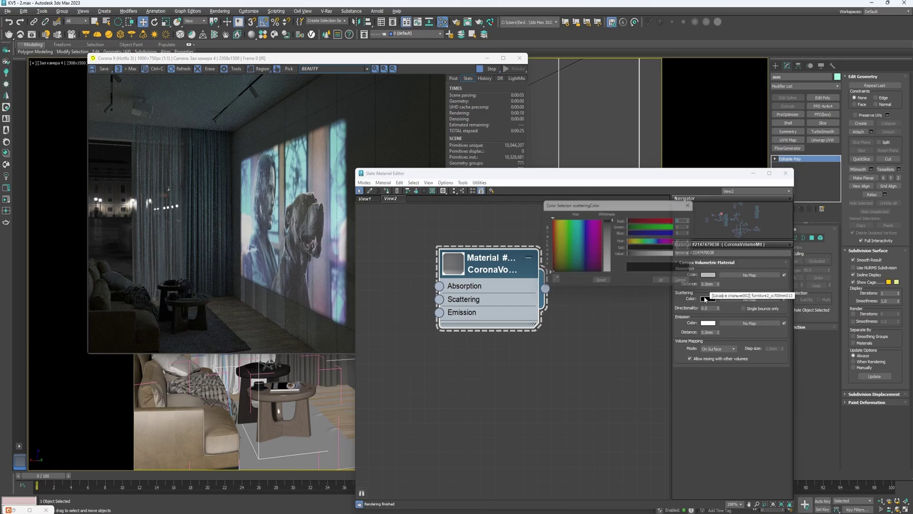
left_click_drag(614, 249, 617, 277)
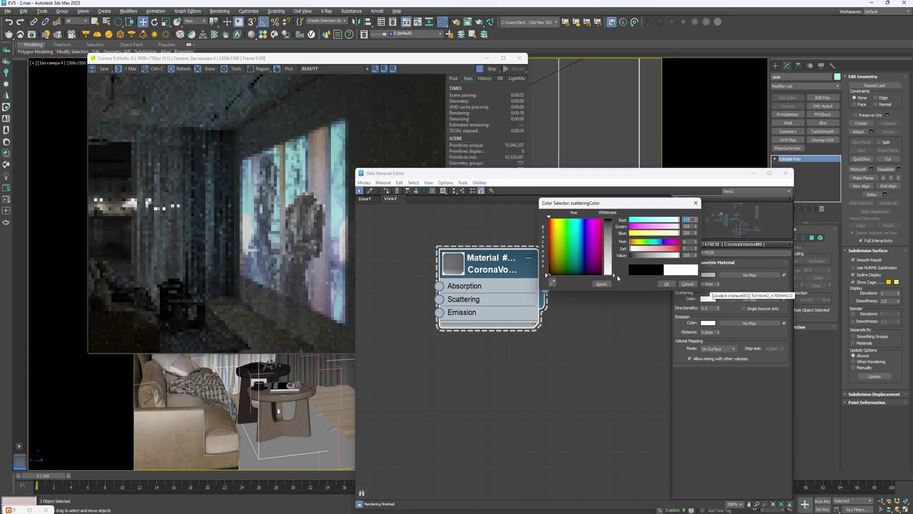
left_click(666, 284)
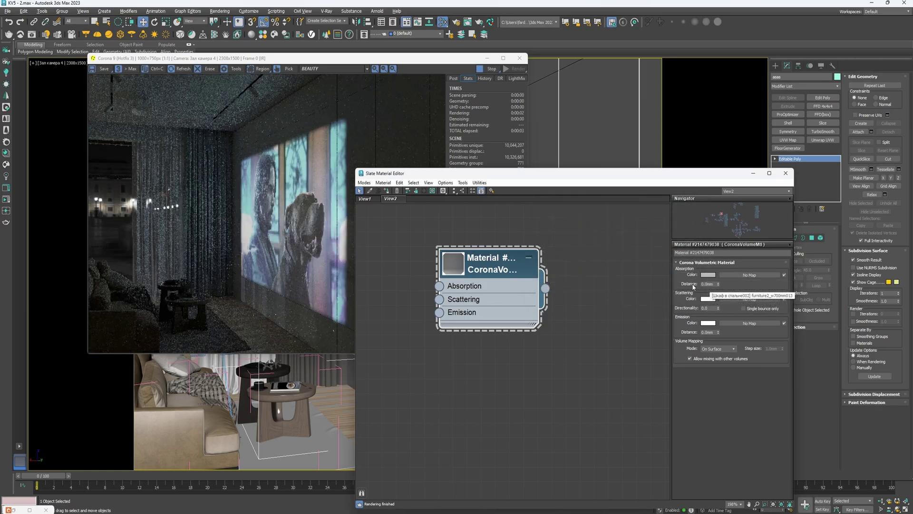
Try an absorption distance of 3000 mm for the volume material and raise it to 5000 mm
left_click(708, 284)
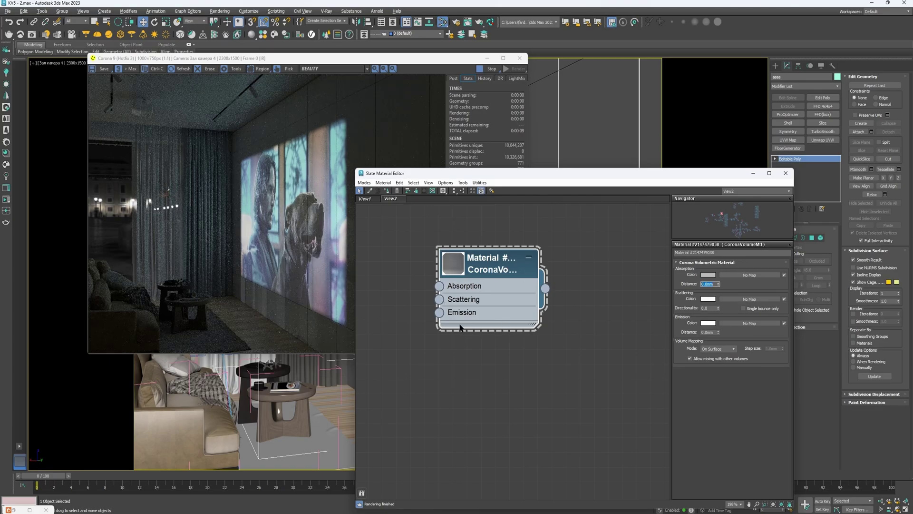
type("3000")
key("Return")
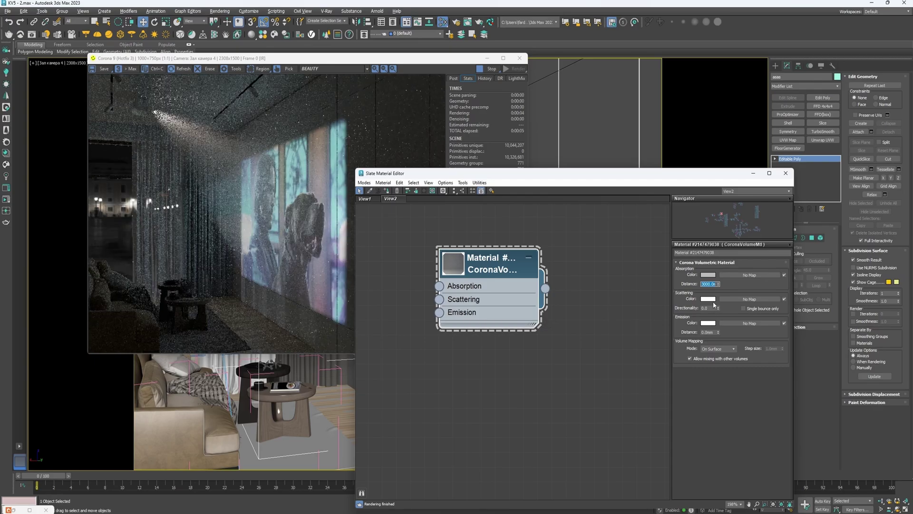
type("5000")
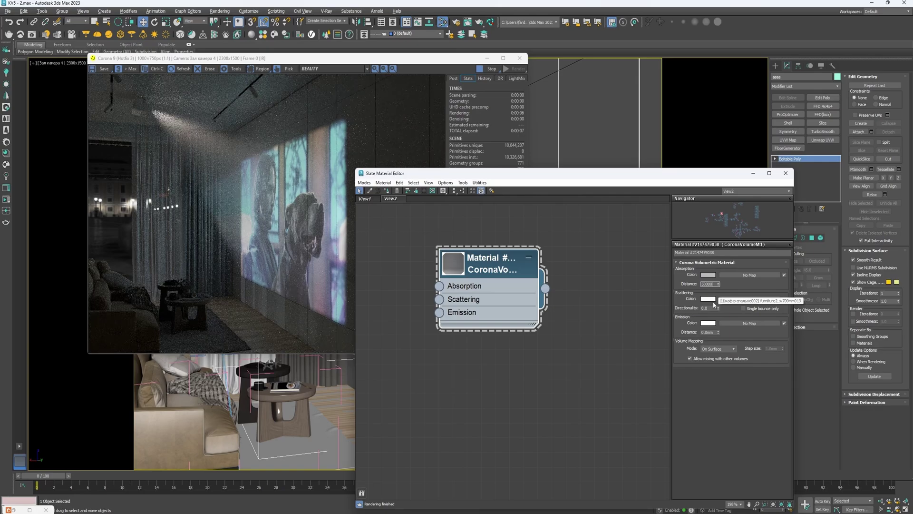
key("Return")
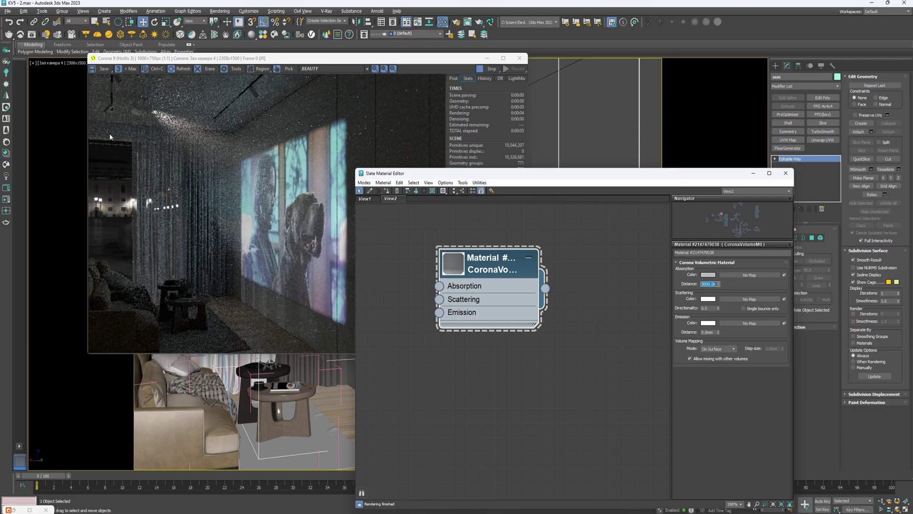
Darken the volume material's absorption color to a grey with a value of 100
left_click(708, 275)
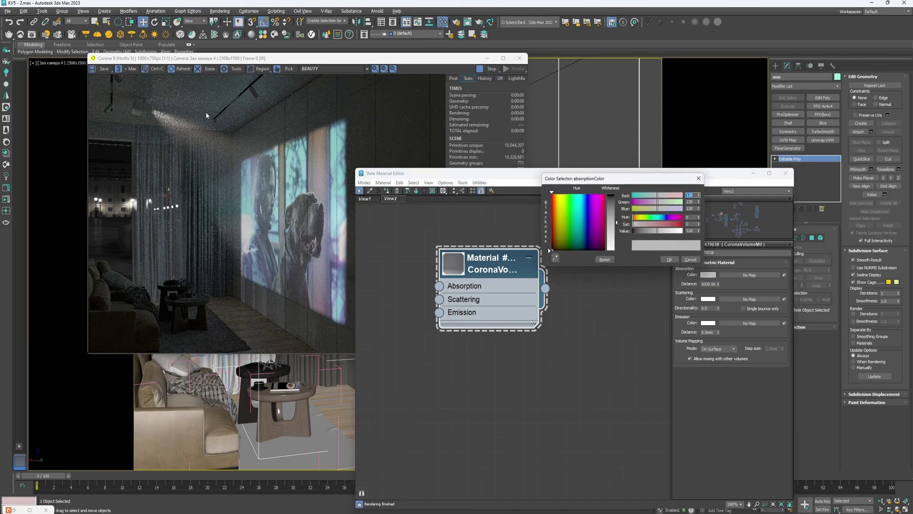
double_click(690, 231)
type("100")
key("Return")
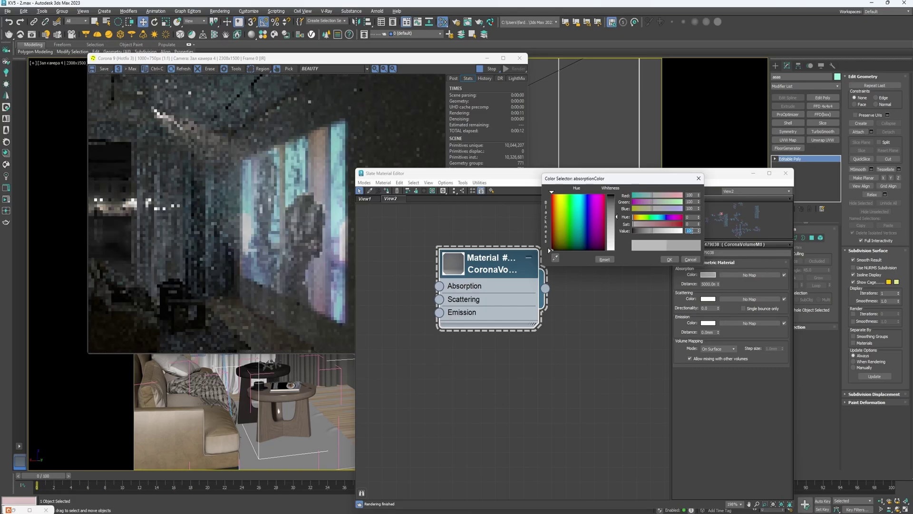
left_click(670, 260)
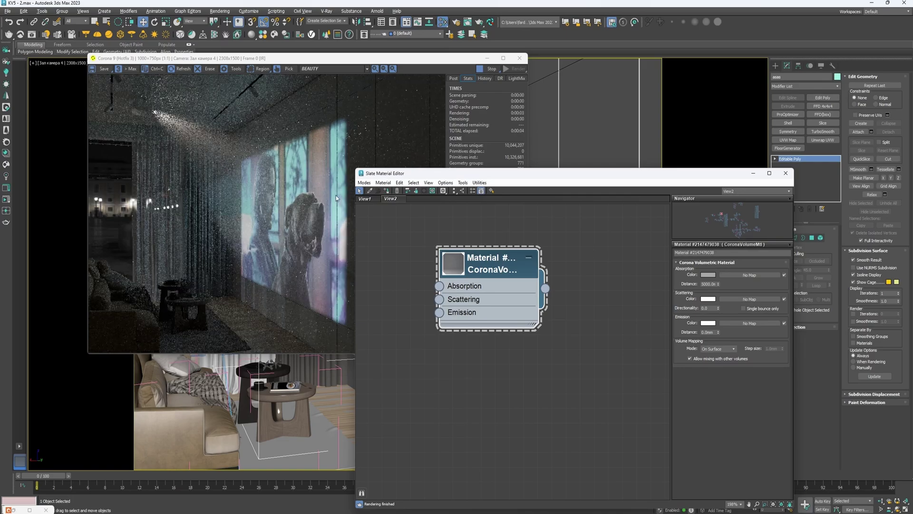
Test the absorption color at a value of 31 and settle on a grey with a value of 80
left_click_drag(434, 177, 464, 196)
left_click_drag(553, 197, 510, 158)
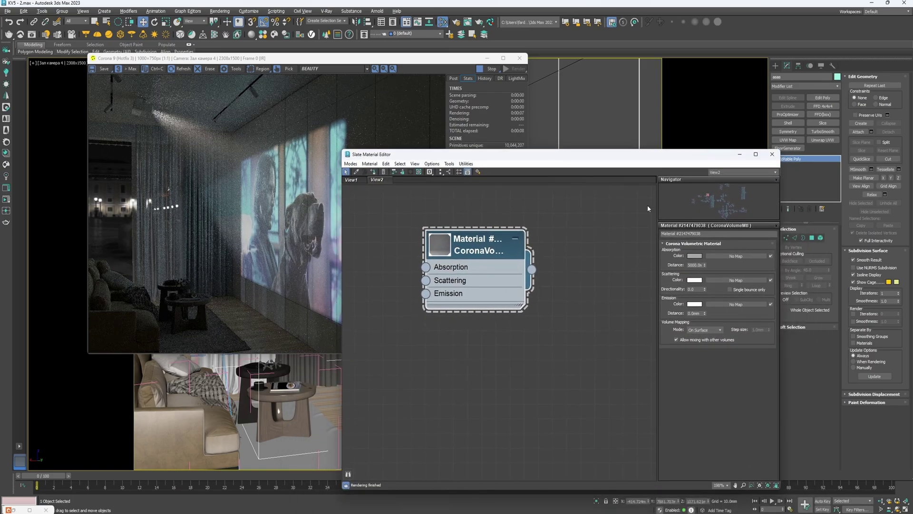
left_click(696, 257)
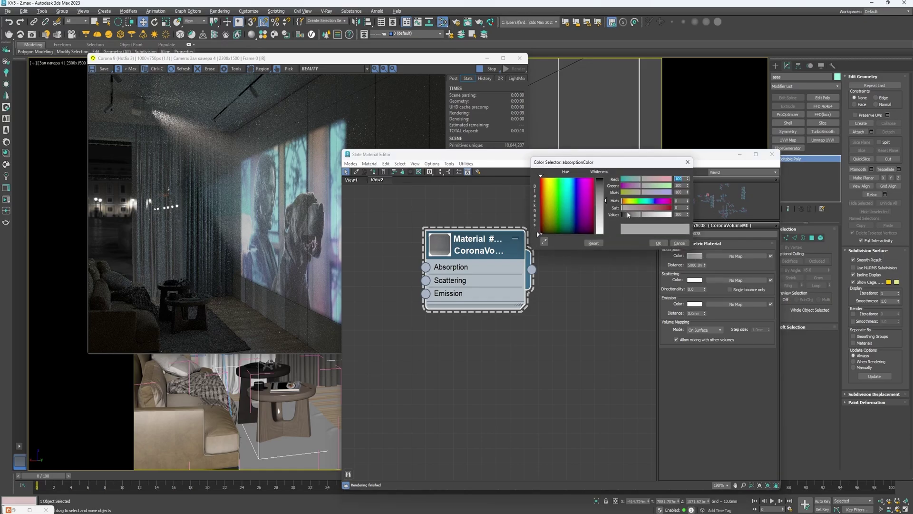
left_click(627, 215)
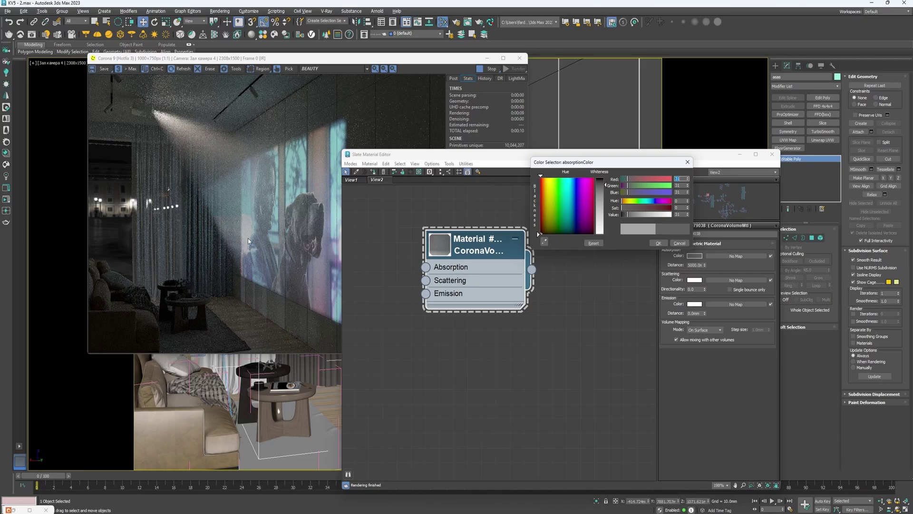
left_click(682, 214)
type("80")
key("Return")
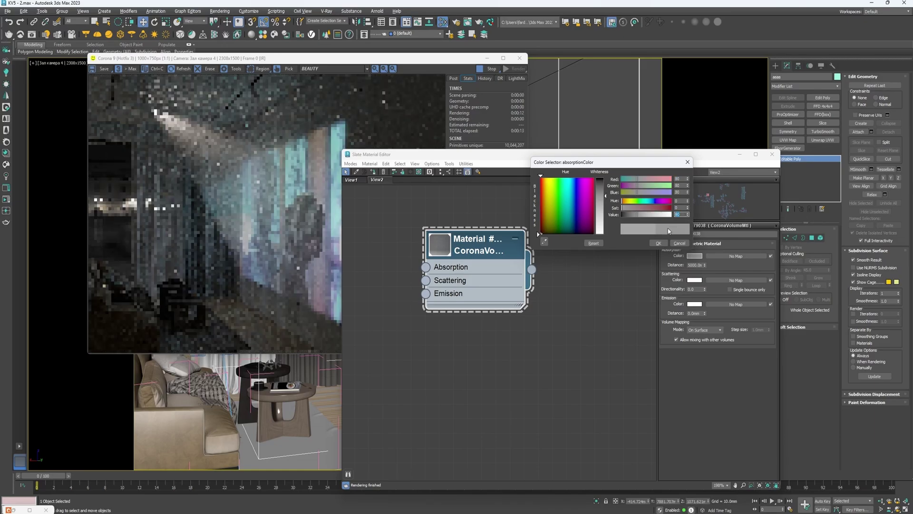
left_click(658, 243)
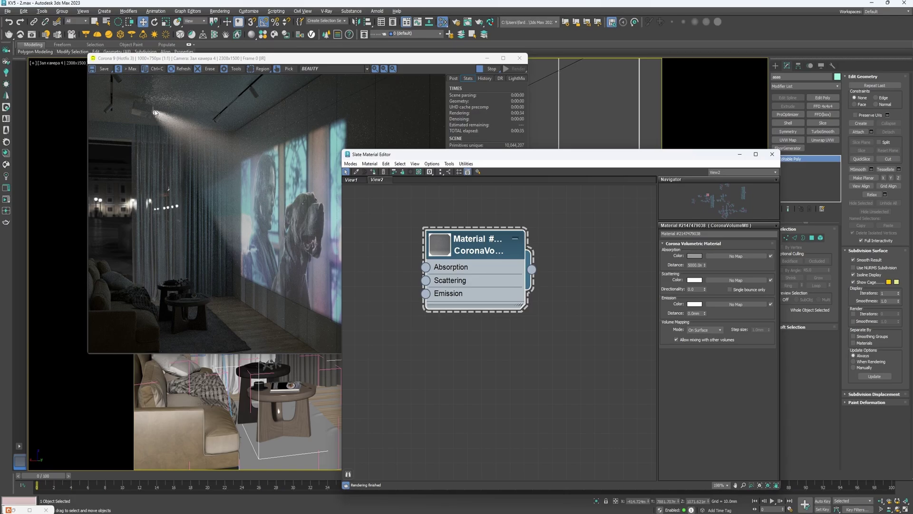
Select the disk light at the projector lens in the perspective view
left_click_drag(445, 156, 477, 431)
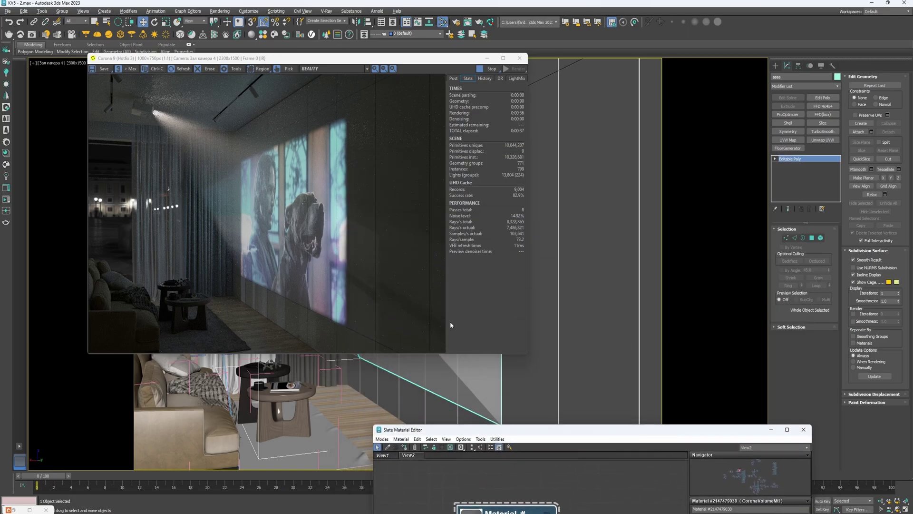
left_click_drag(393, 59, 336, 390)
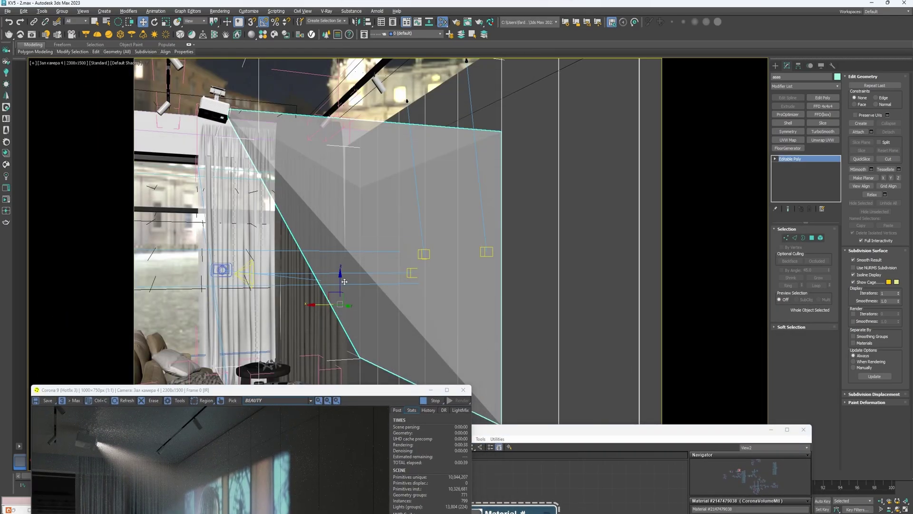
key("alt+w")
middle_click(306, 309)
key("alt+w")
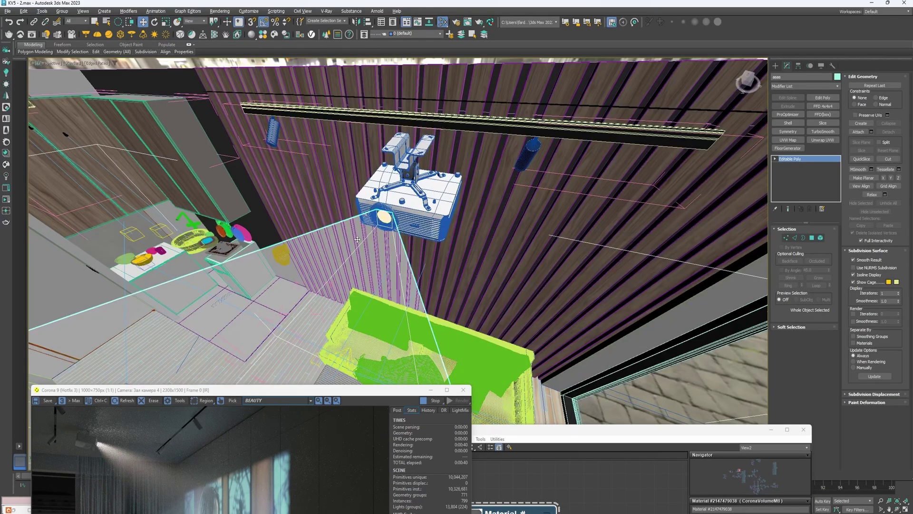
scroll(382, 207, "up", 5)
scroll(382, 207, "up", 6)
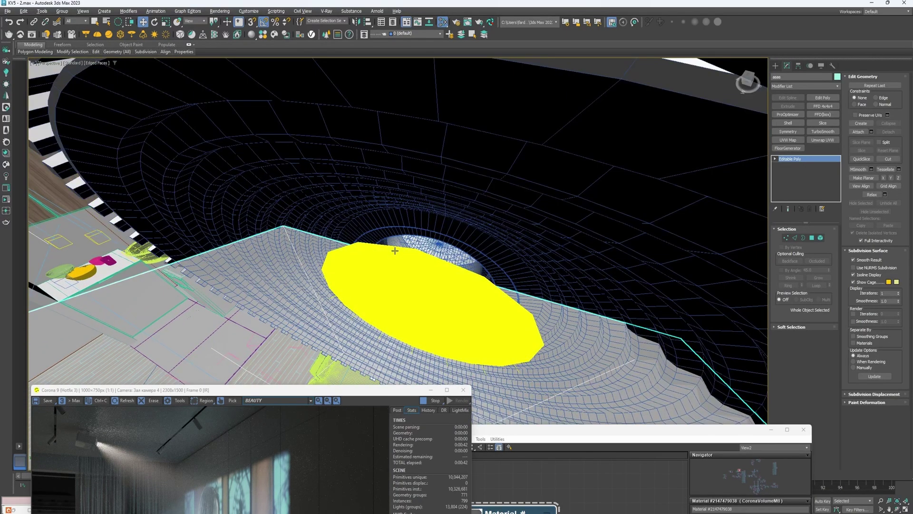
left_click(395, 250)
Check the disk light's intensity and its available intensity units against the beam in the interactive render
left_click_drag(350, 390, 402, 88)
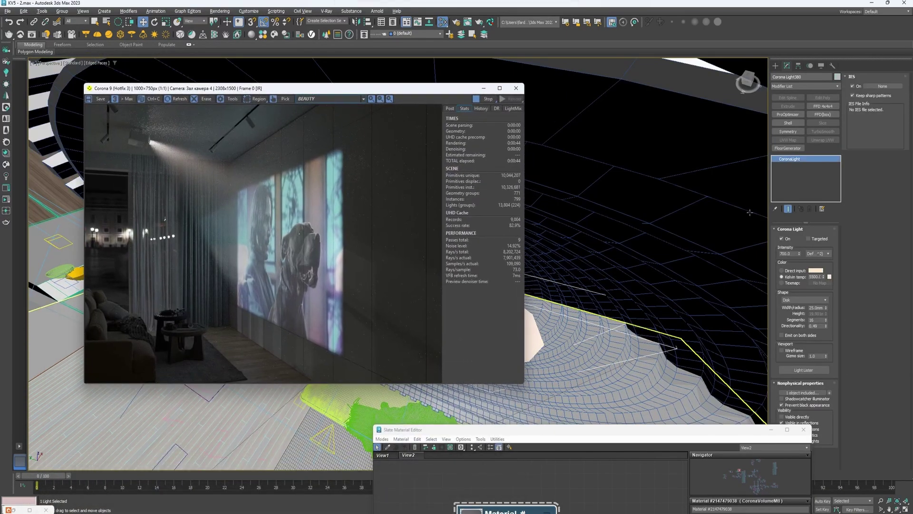
left_click_drag(792, 254, 770, 260)
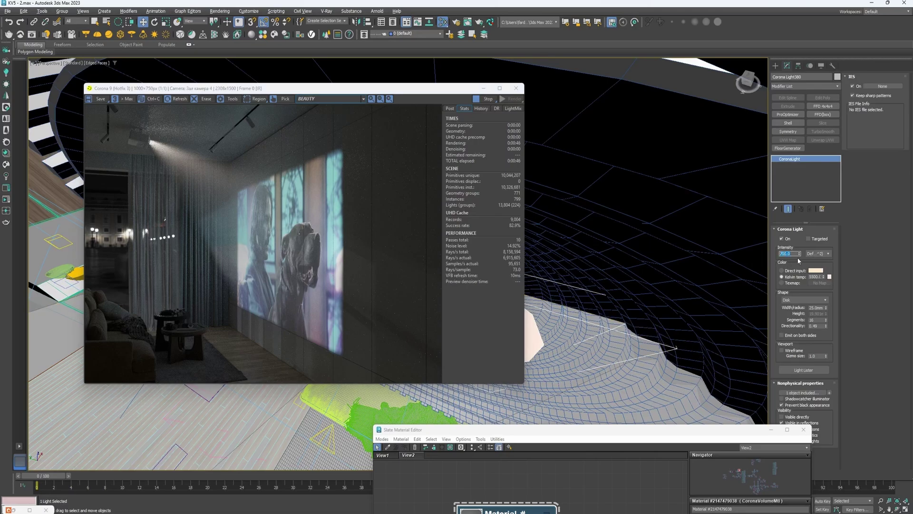
left_click(820, 253)
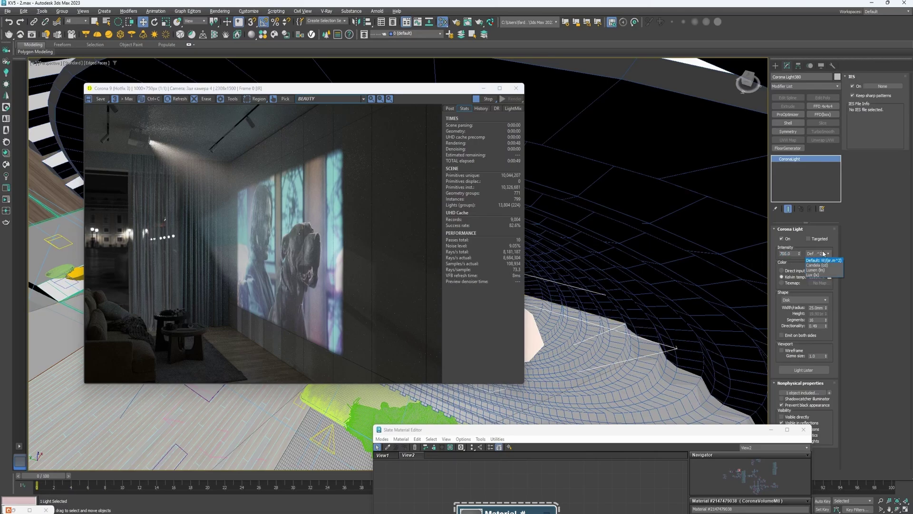
left_click(823, 254)
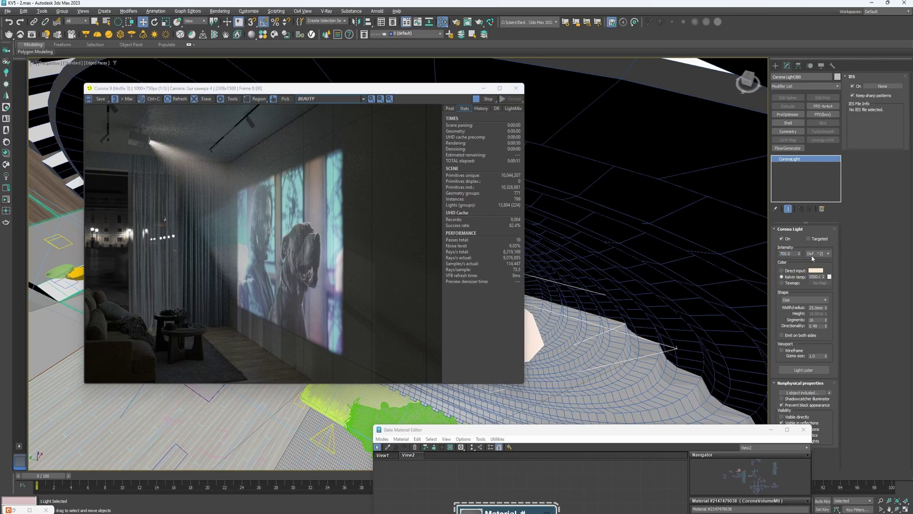
left_click(811, 256)
left_click(812, 254)
Try other directionality values for the disk light and set its directionality to 0.48
left_click(818, 326)
key("Return")
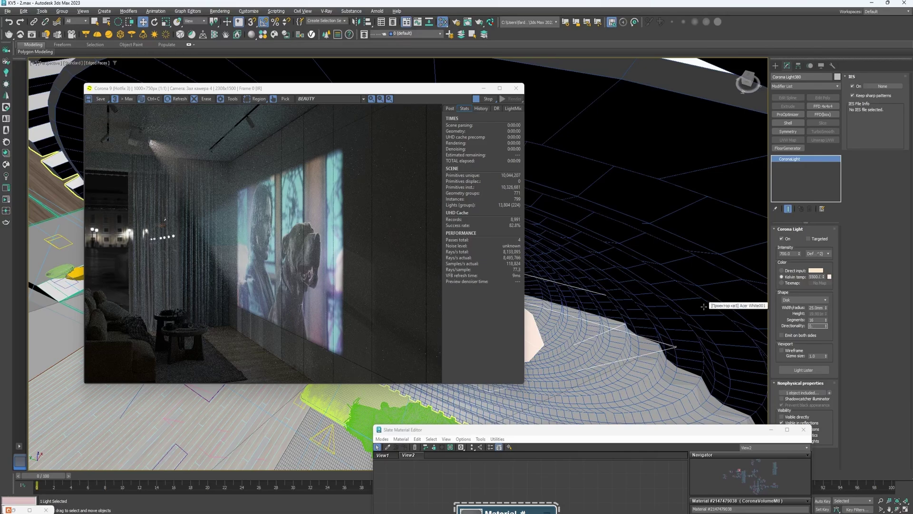
type("6")
key("Return")
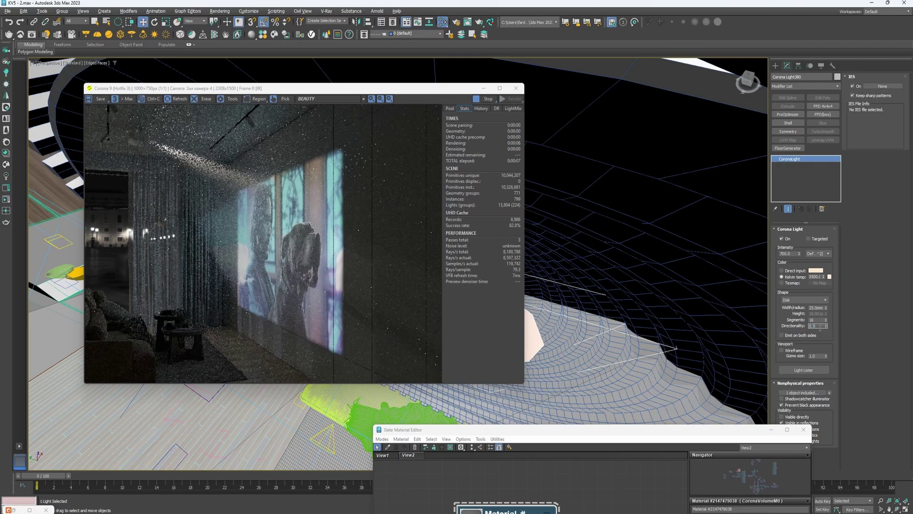
key("Return")
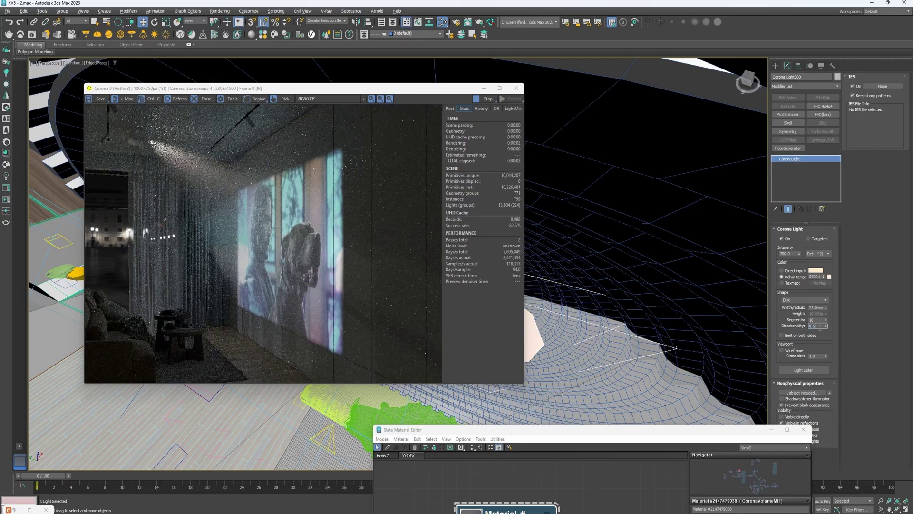
type("0.48")
key("Return")
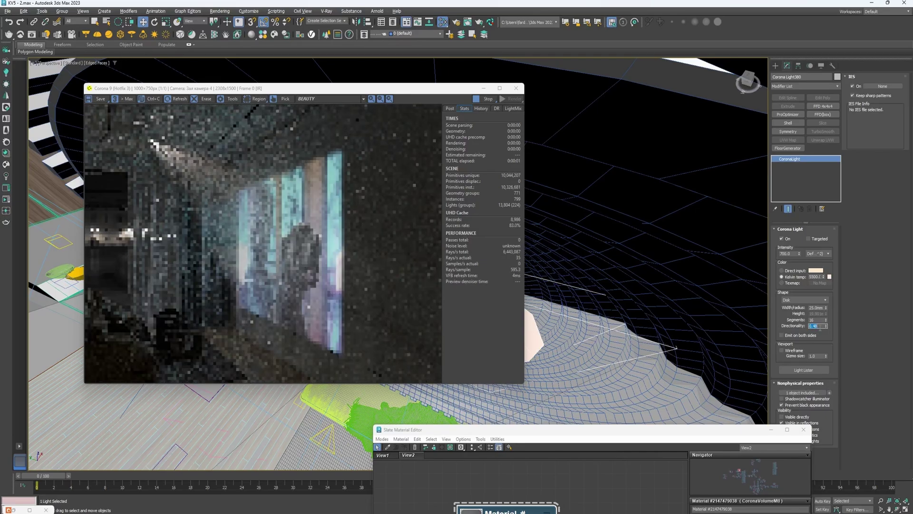